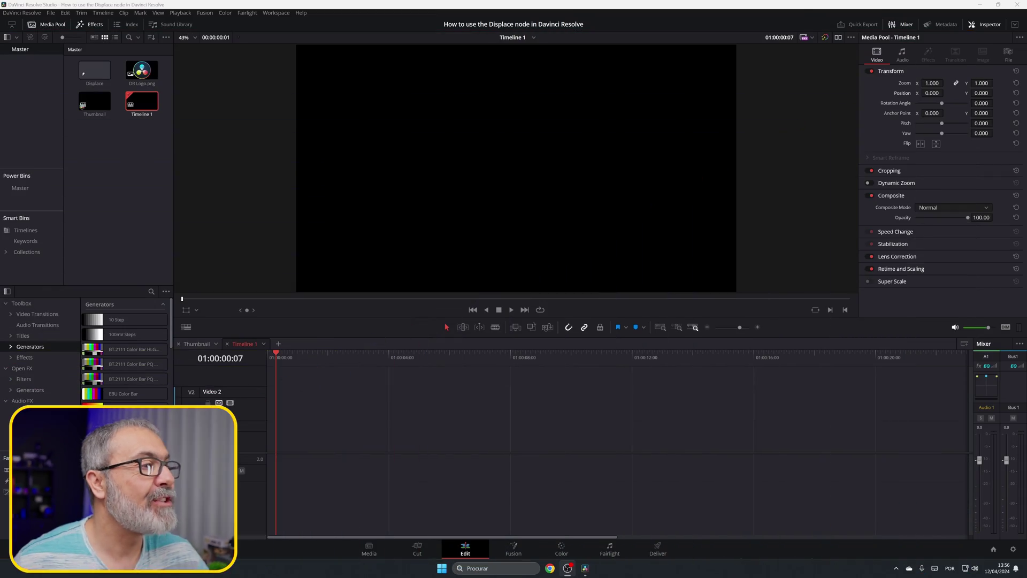
Place the Displace clip at the start of Timeline 1 and preview its wobbling RESOLVE playback
click(95, 70)
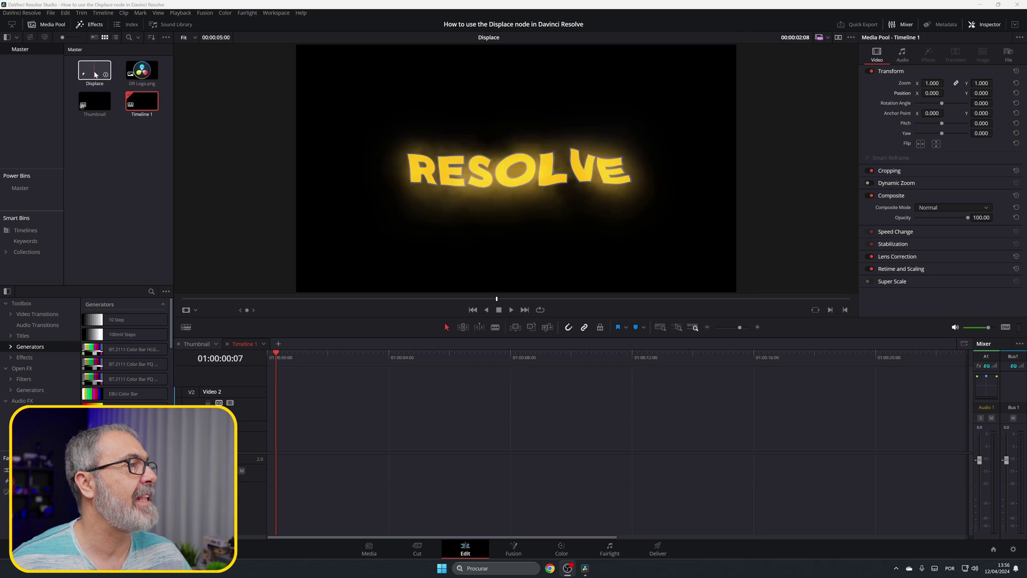
drag(95, 71, 287, 432)
drag(278, 353, 267, 354)
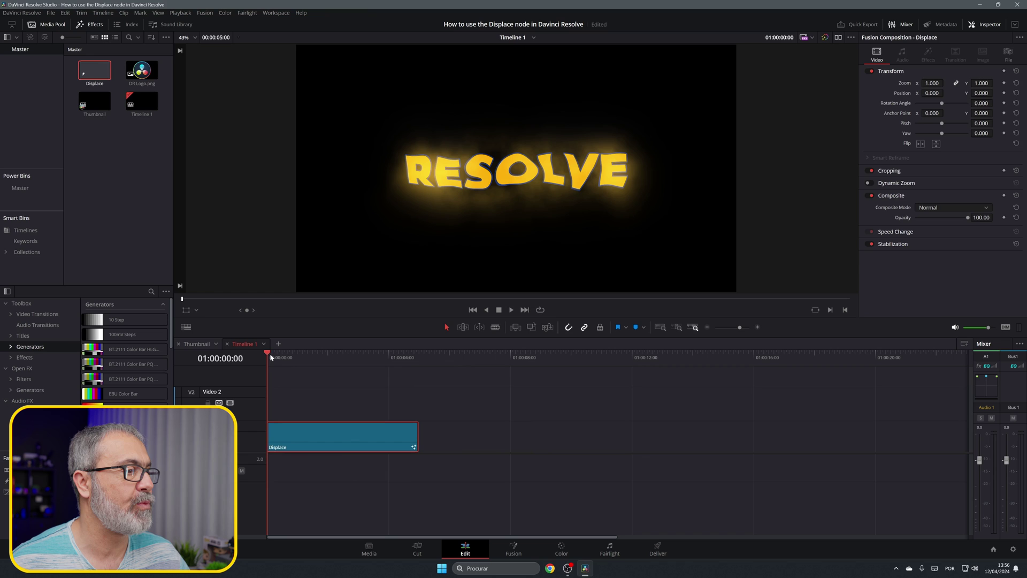
click(511, 310)
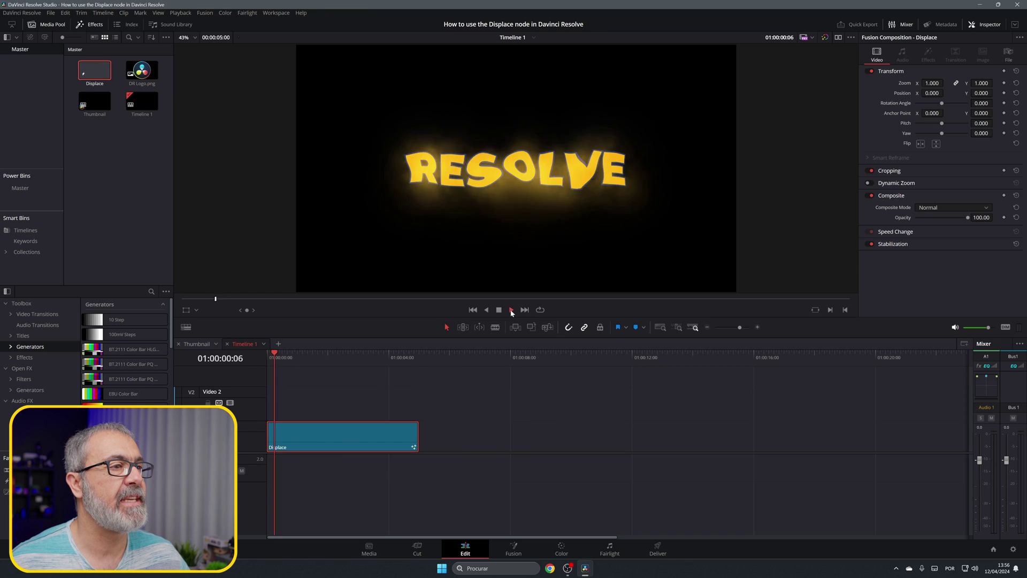
click(498, 310)
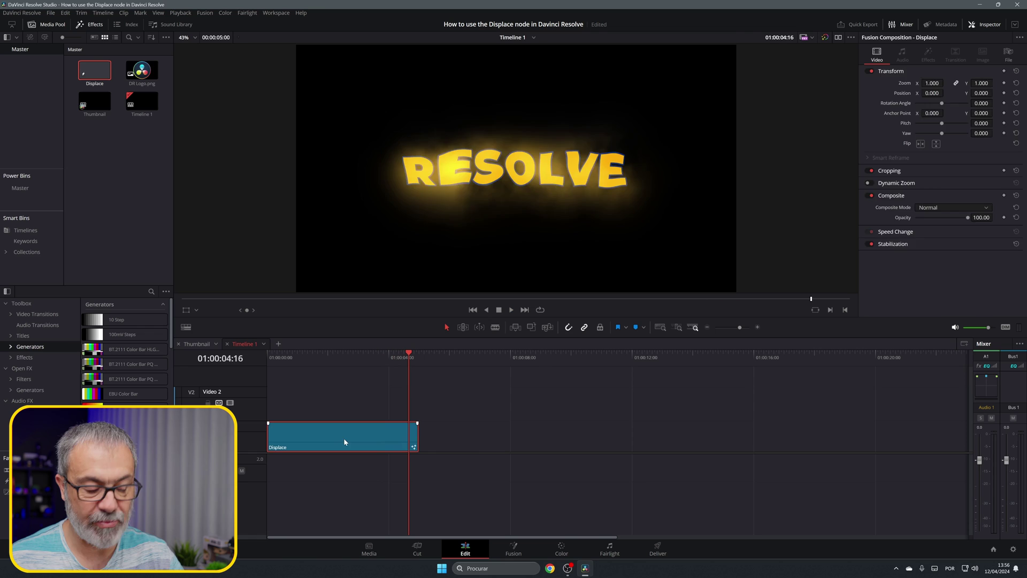
Delete the Displace clip, save, and create a 'Displace 2' Fusion composition to open on the Fusion page
key(Delete)
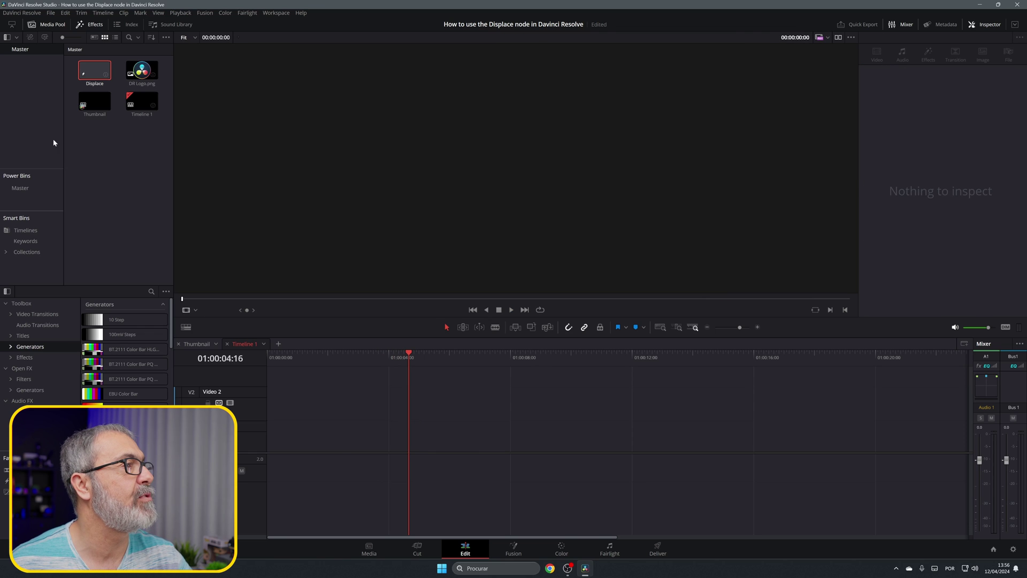
key(ctrl+s)
right_click(120, 138)
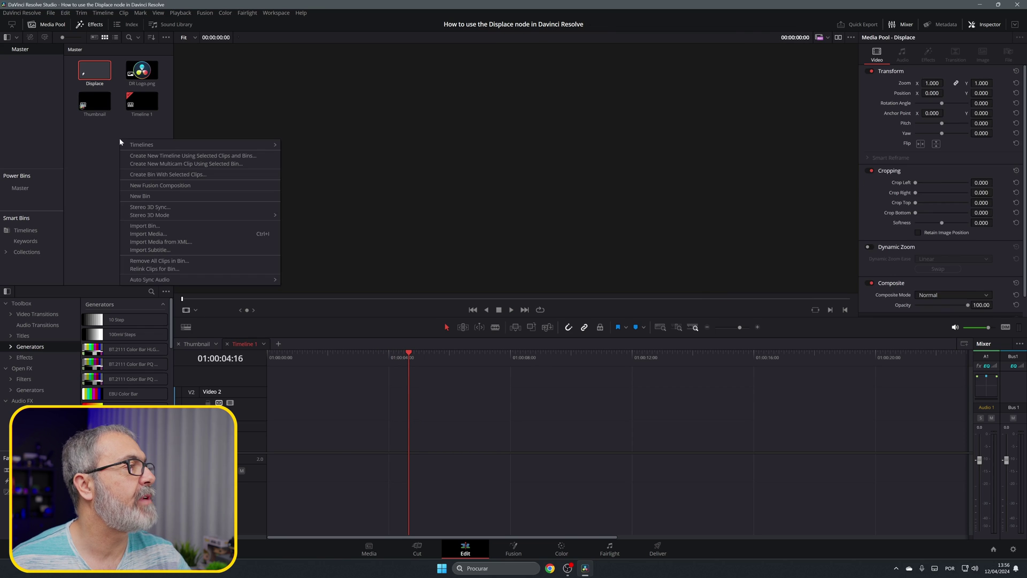
click(160, 185)
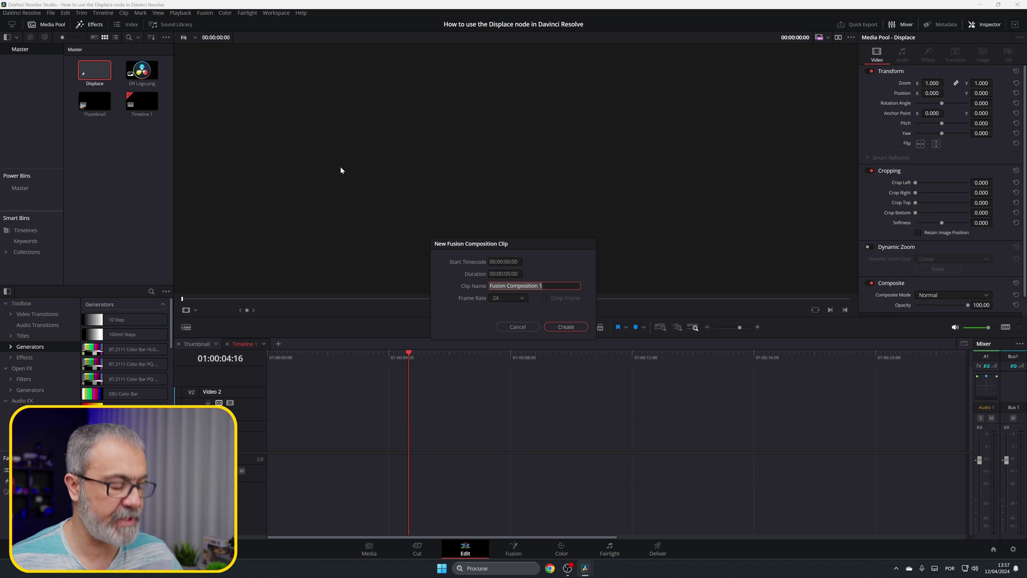
text(Displace 2)
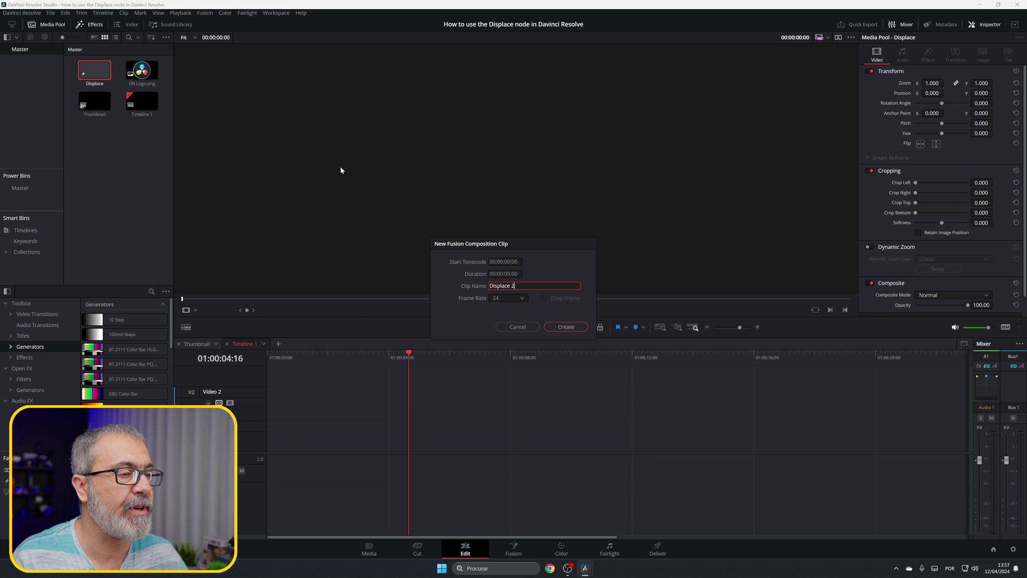
click(571, 328)
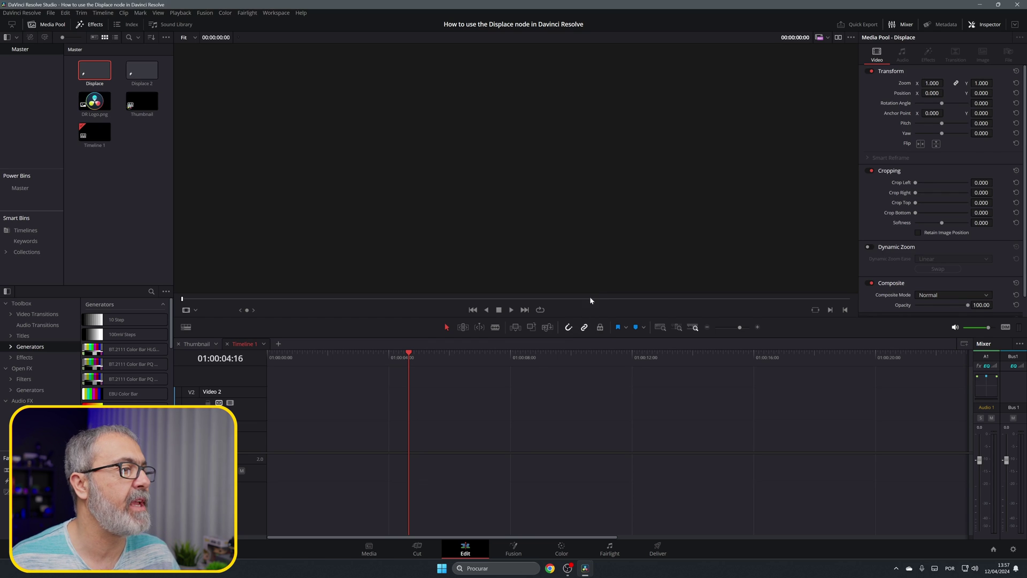
click(143, 75)
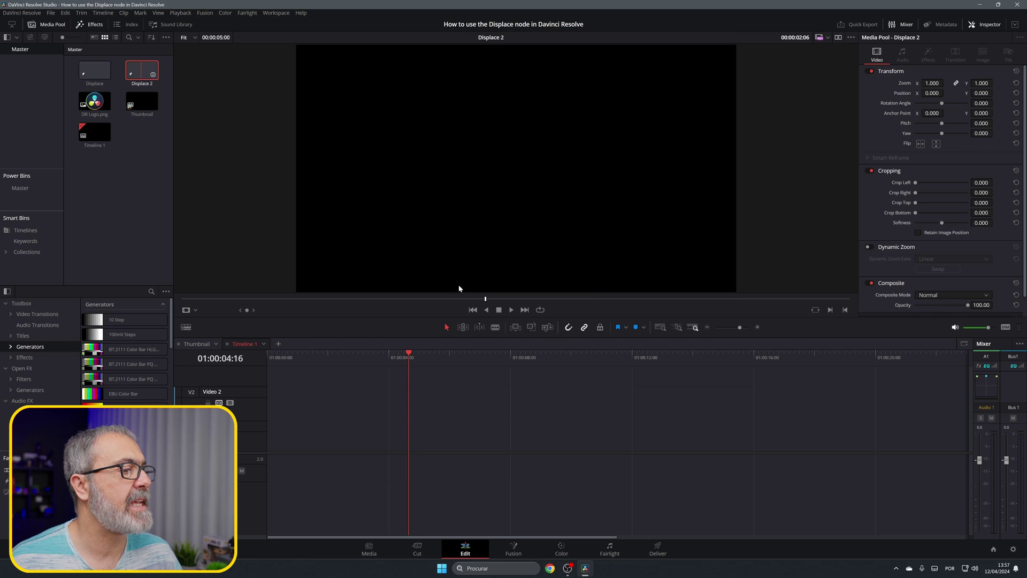
key(shift+5)
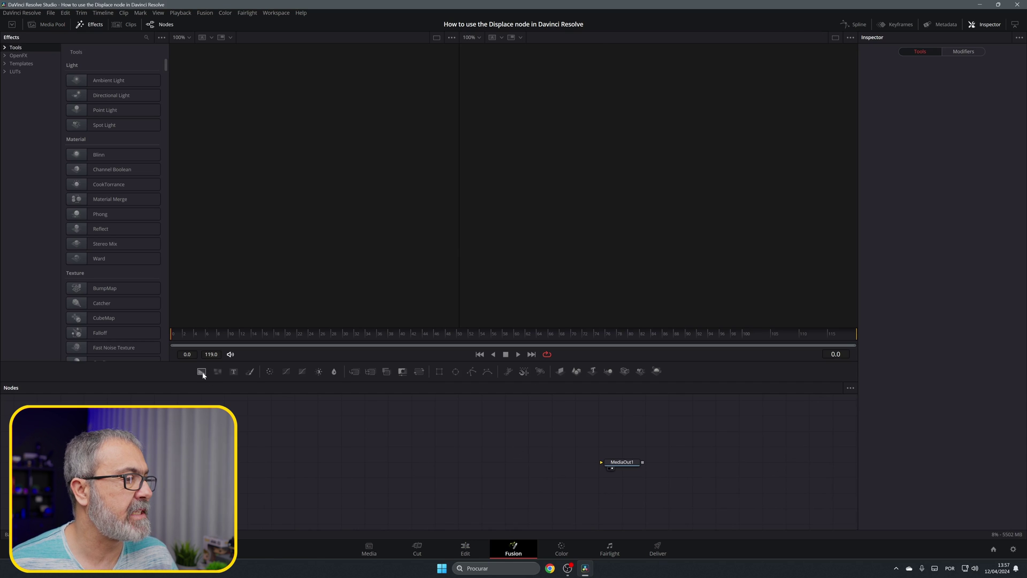
Add a Text node feeding MediaOut1 with the text 'RESOLVE'
drag(233, 374, 603, 462)
click(311, 463)
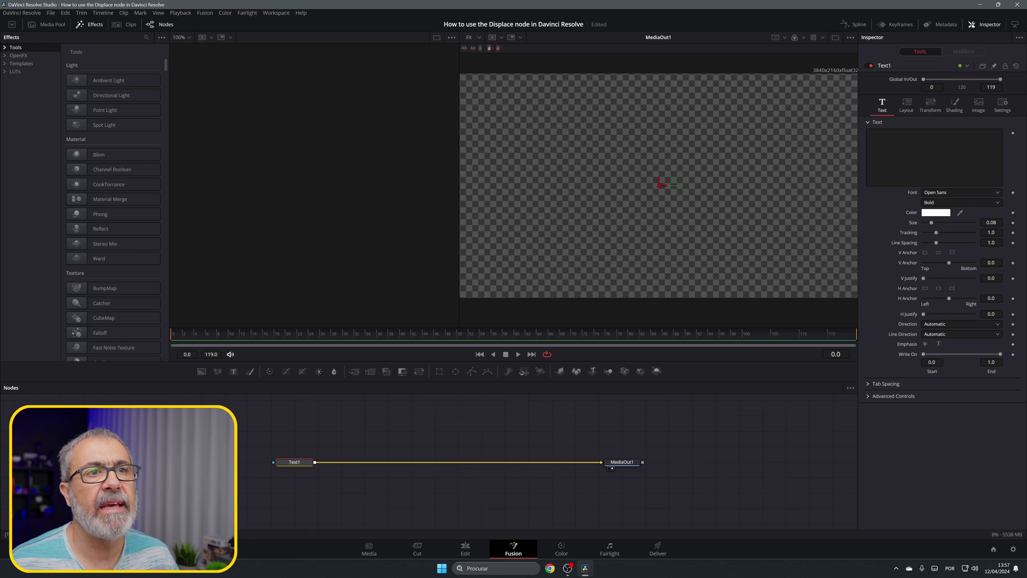
click(870, 133)
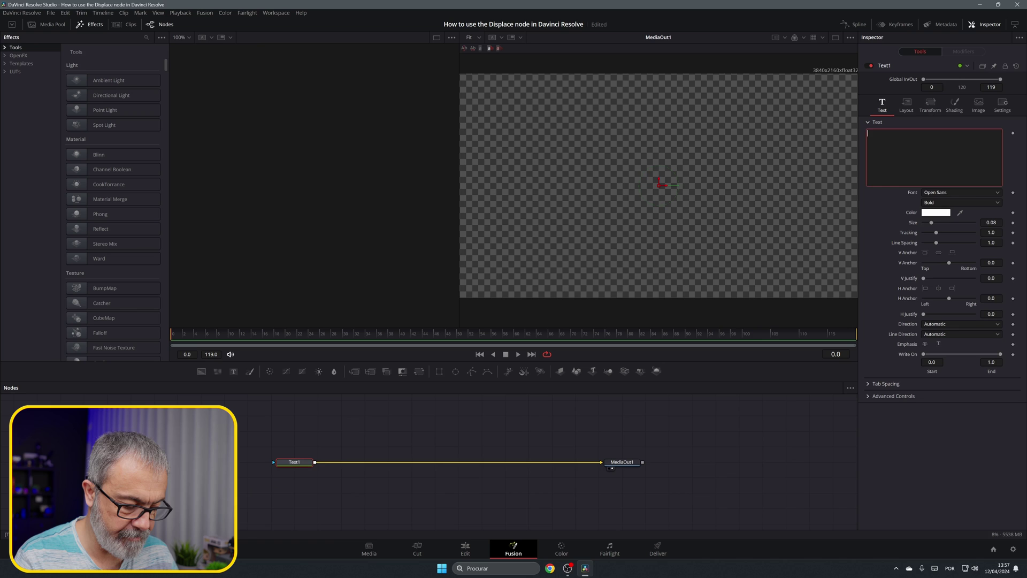
text(RESOLVE)
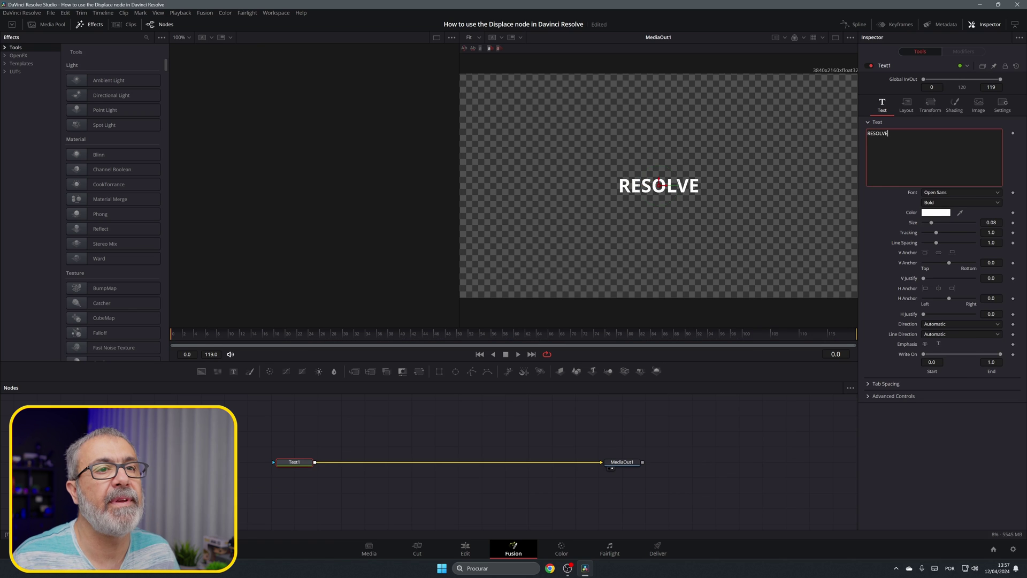
Set the title font to Montserrat Black at size 0.1969
click(959, 192)
click(944, 199)
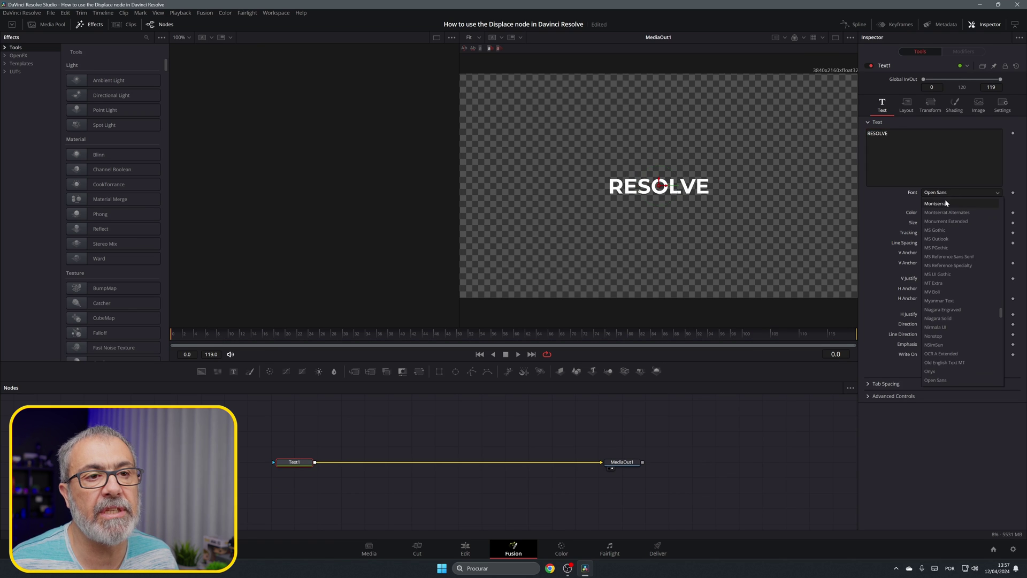
click(946, 202)
click(936, 283)
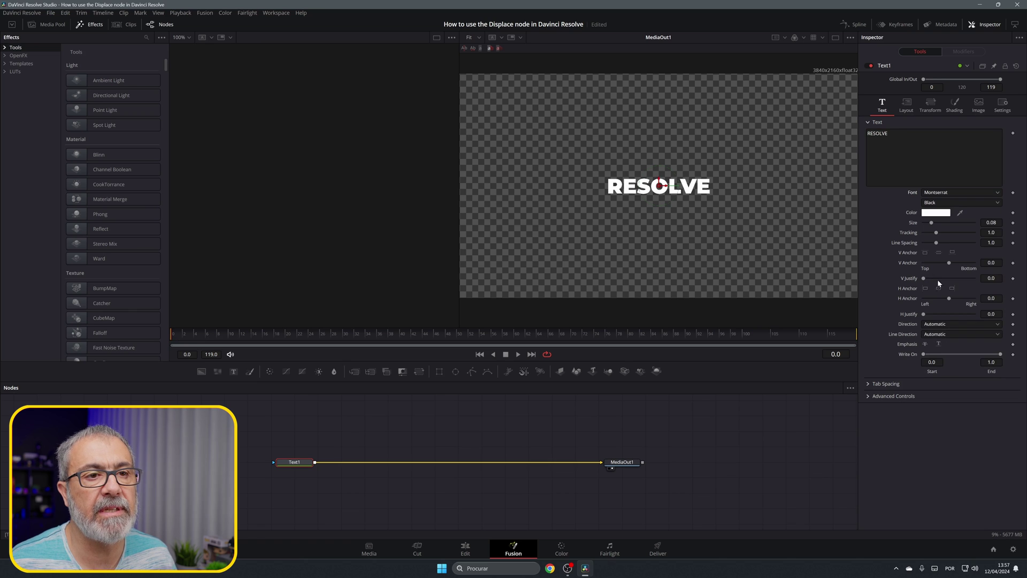
drag(934, 225, 944, 226)
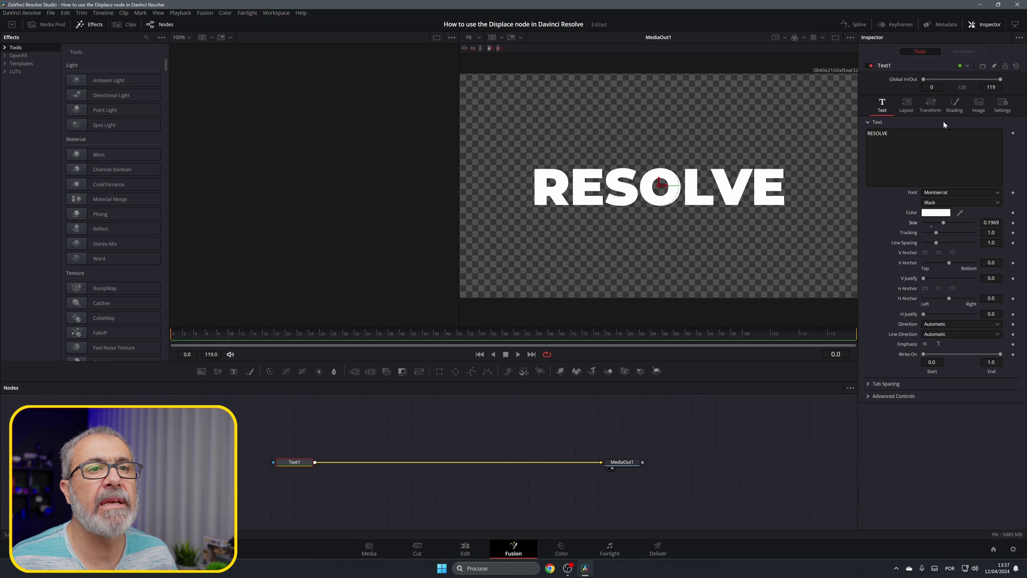
Enable a black outline around RESOLVE with thickness 0.0315
click(957, 106)
click(935, 133)
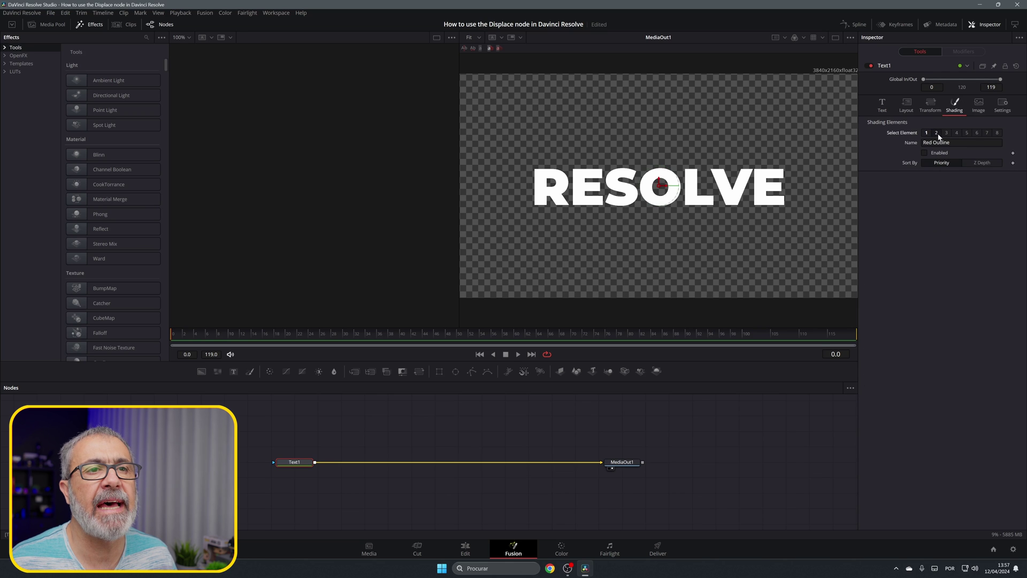
click(924, 152)
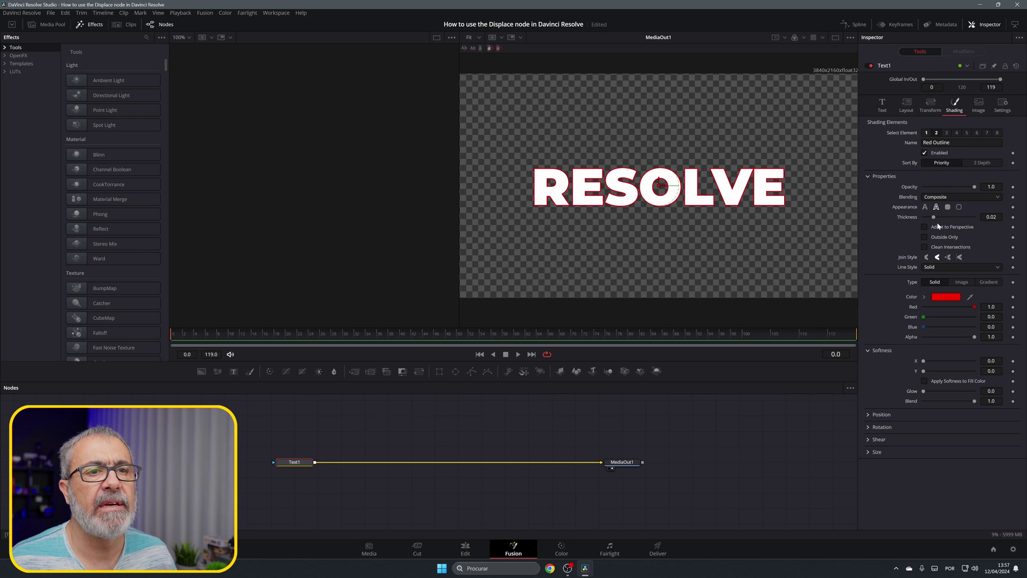
click(943, 297)
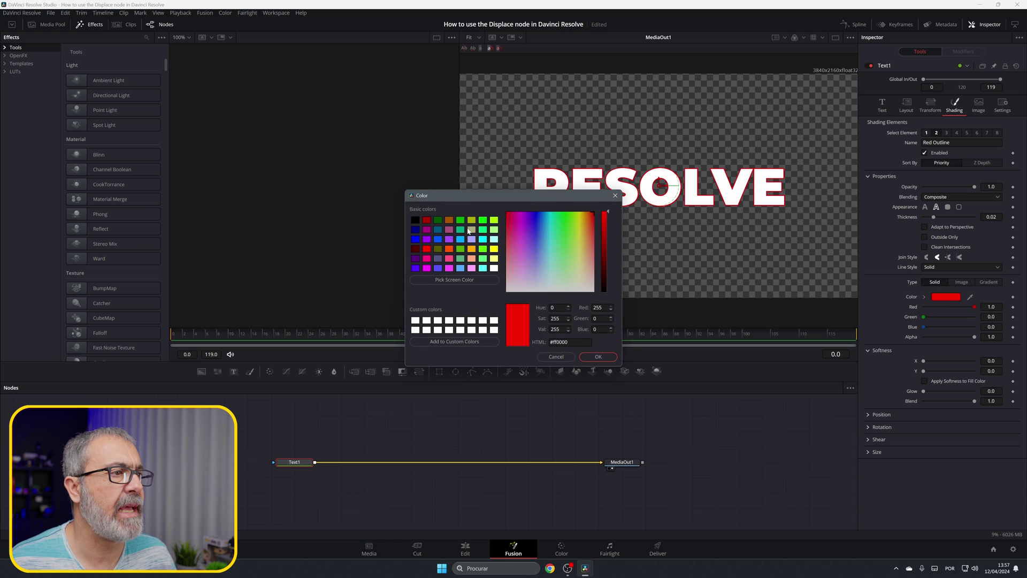
click(415, 221)
click(598, 356)
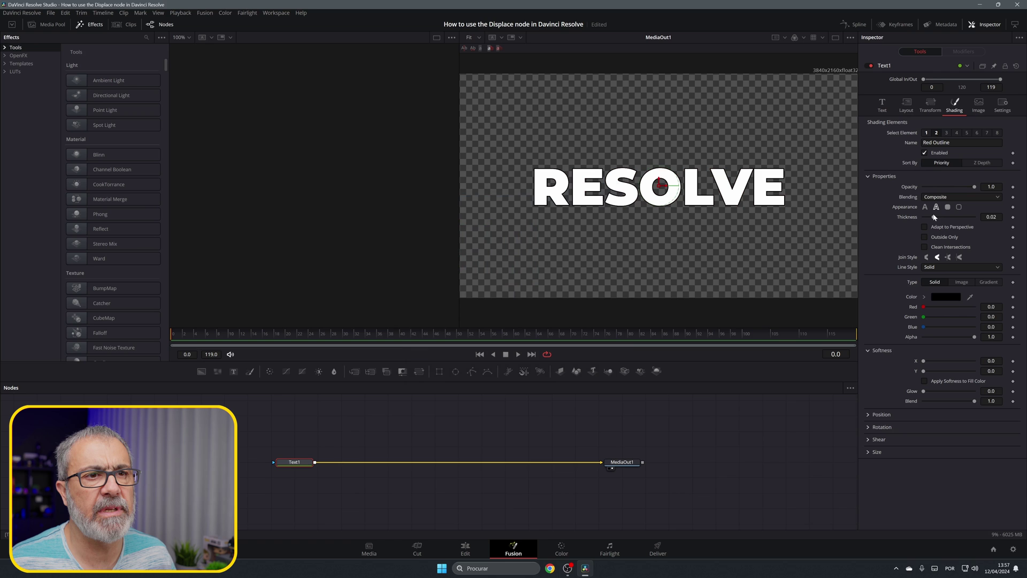
drag(934, 218, 940, 220)
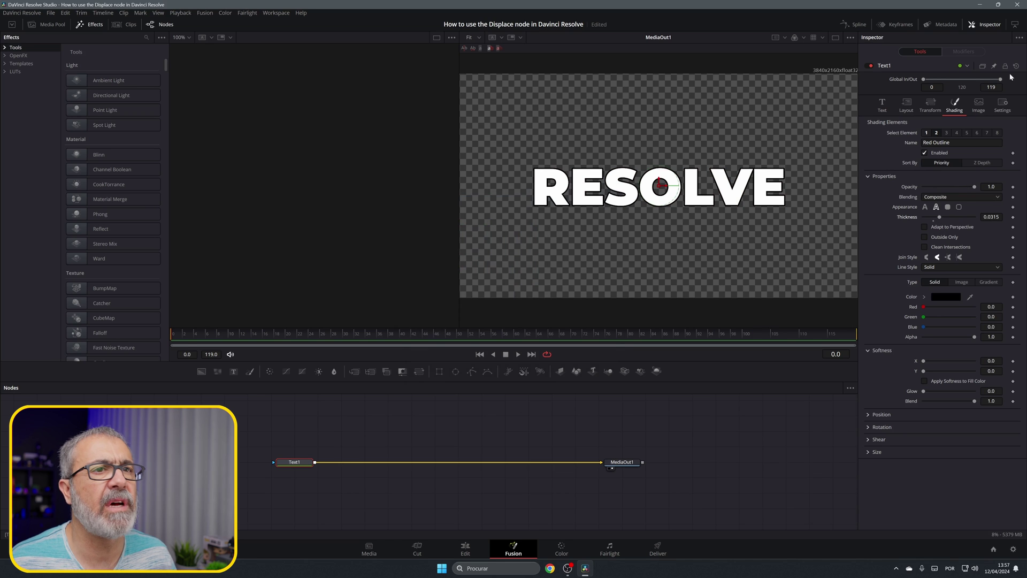
Colour the RESOLVE fill orange (#ffaa00)
click(882, 104)
click(932, 213)
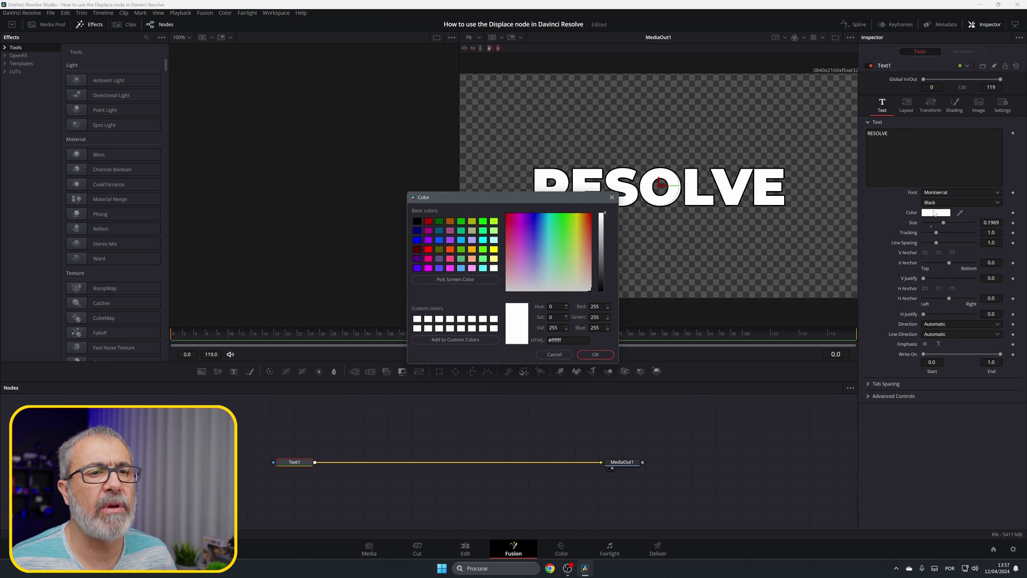
click(473, 251)
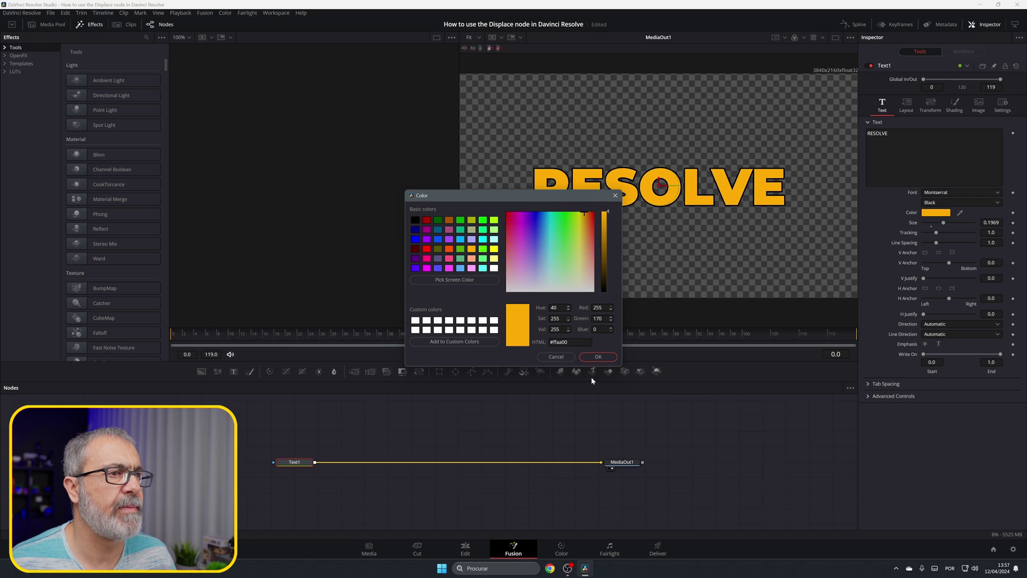
click(597, 357)
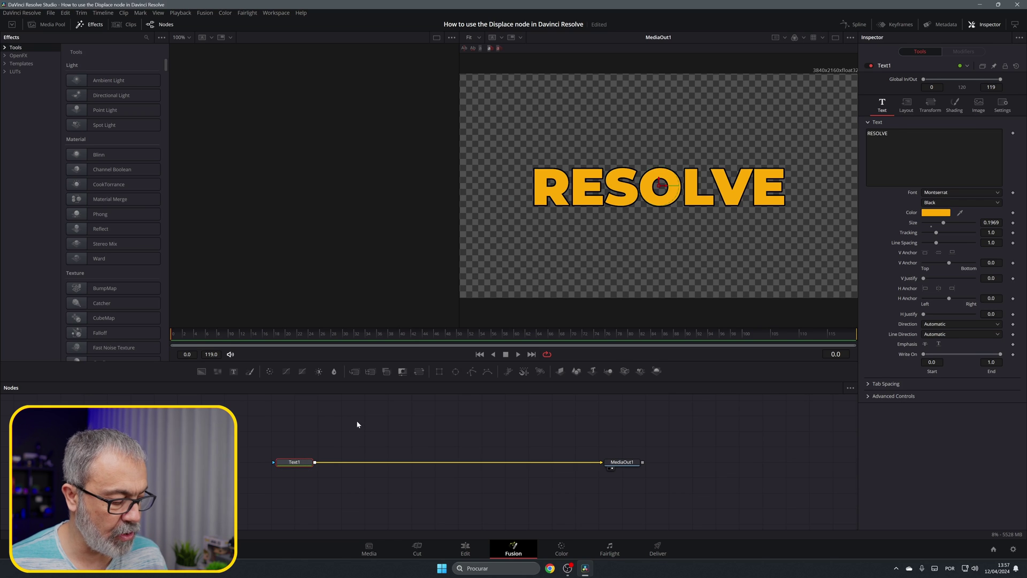
Insert a Radial Displace node between Text1 and MediaOut1 with Offset -0.016 and Refraction Strength -0.03
key(shift+space)
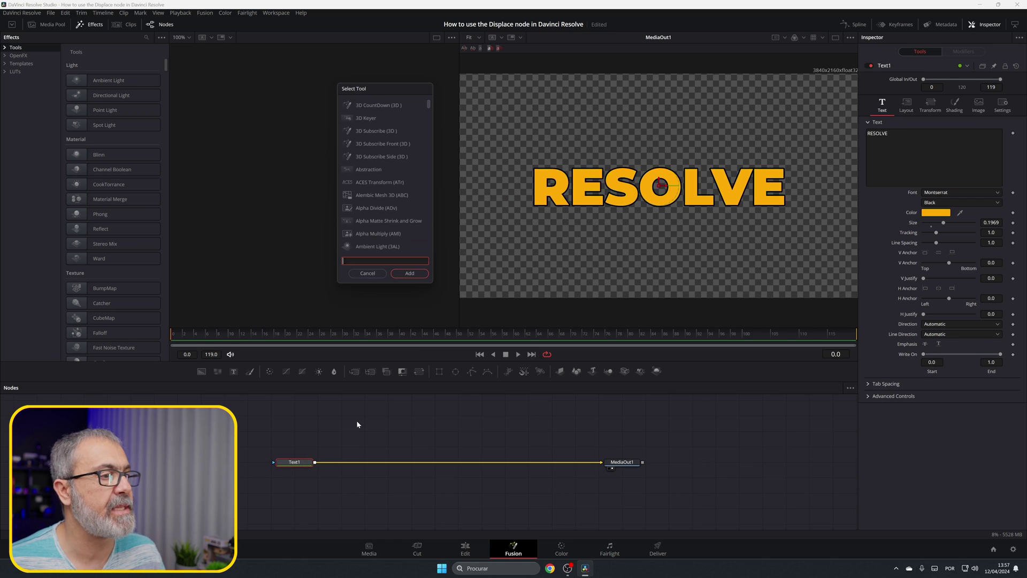
text(displace)
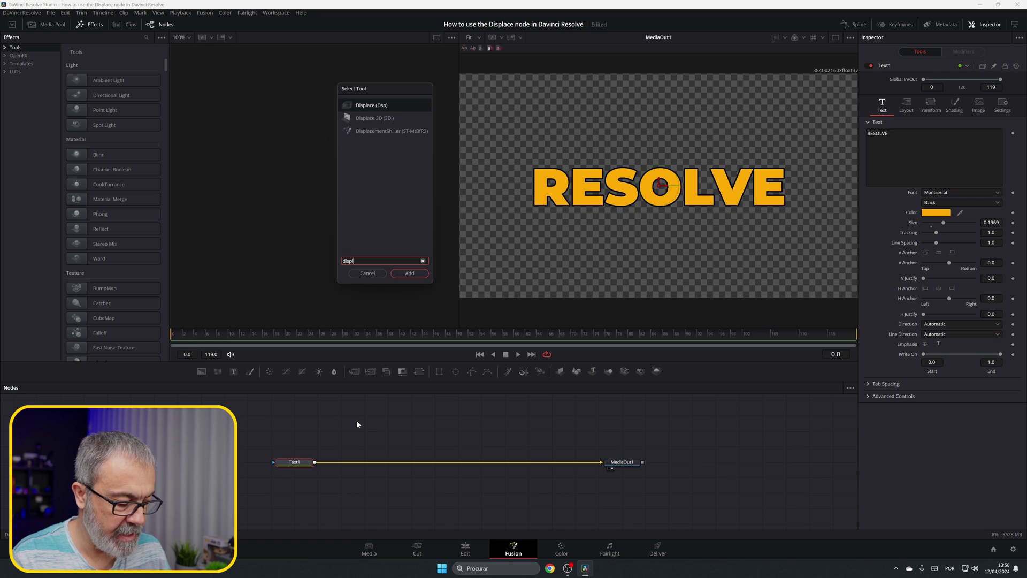
click(368, 105)
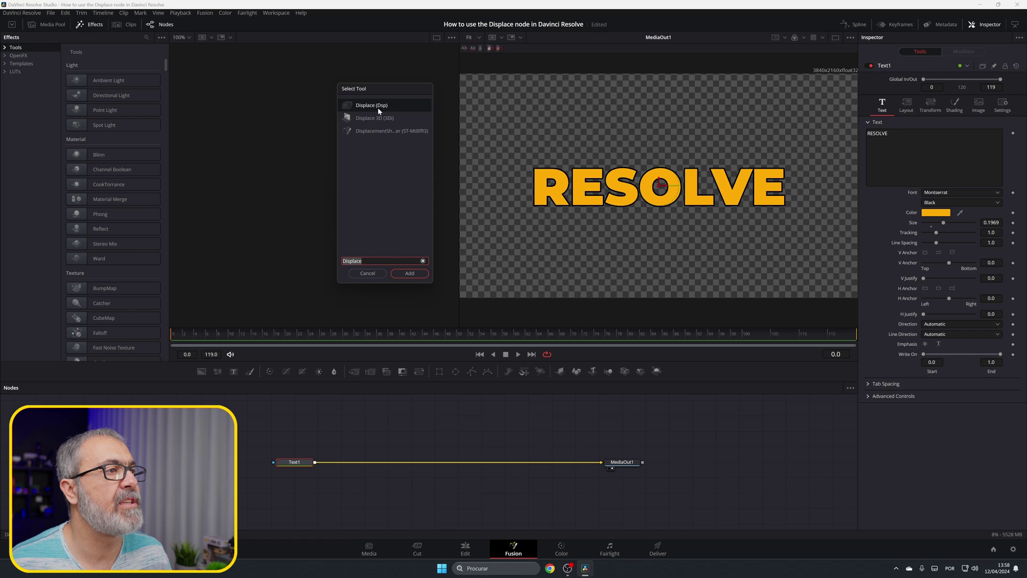
click(410, 274)
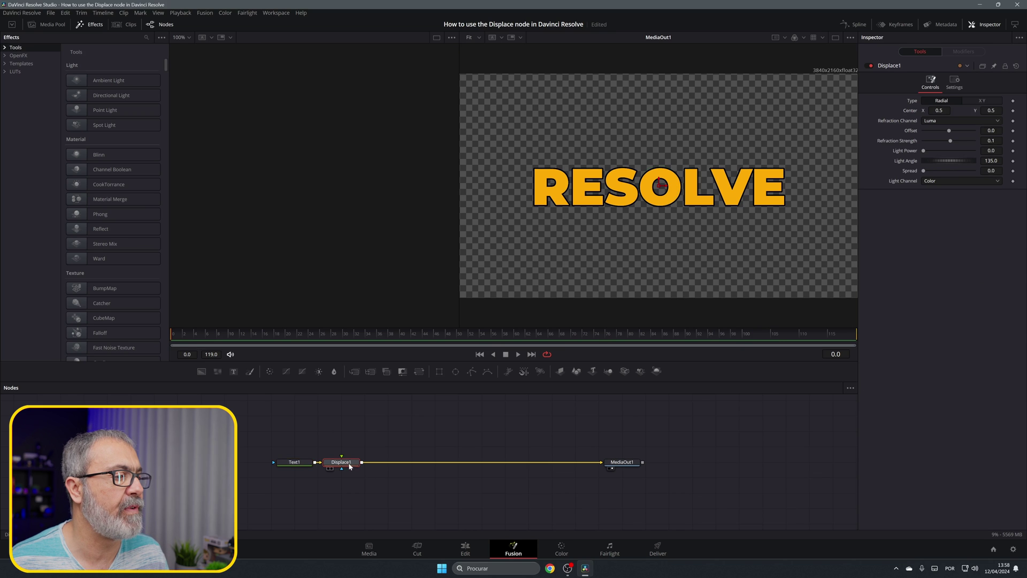
click(435, 470)
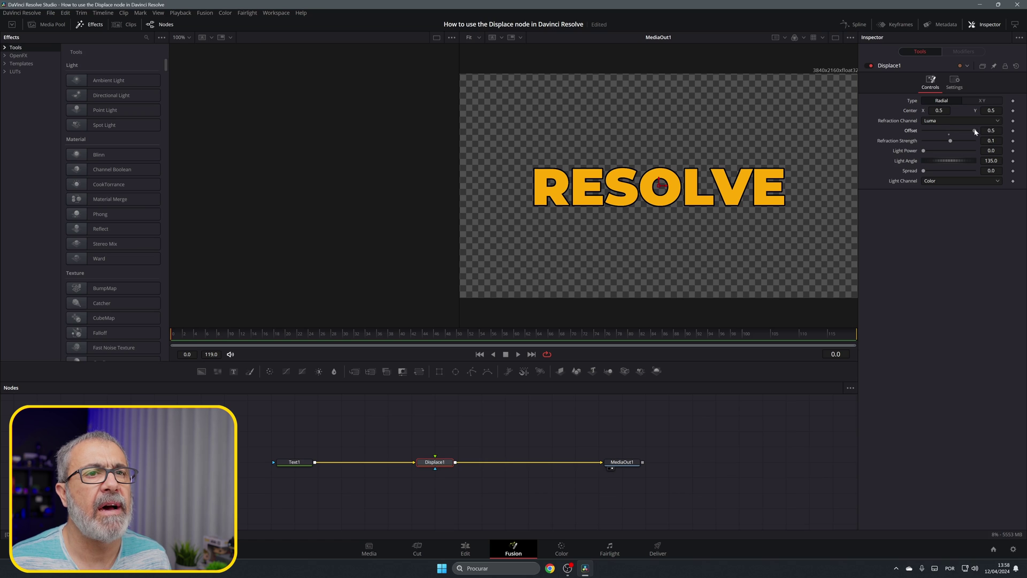
drag(975, 131, 948, 133)
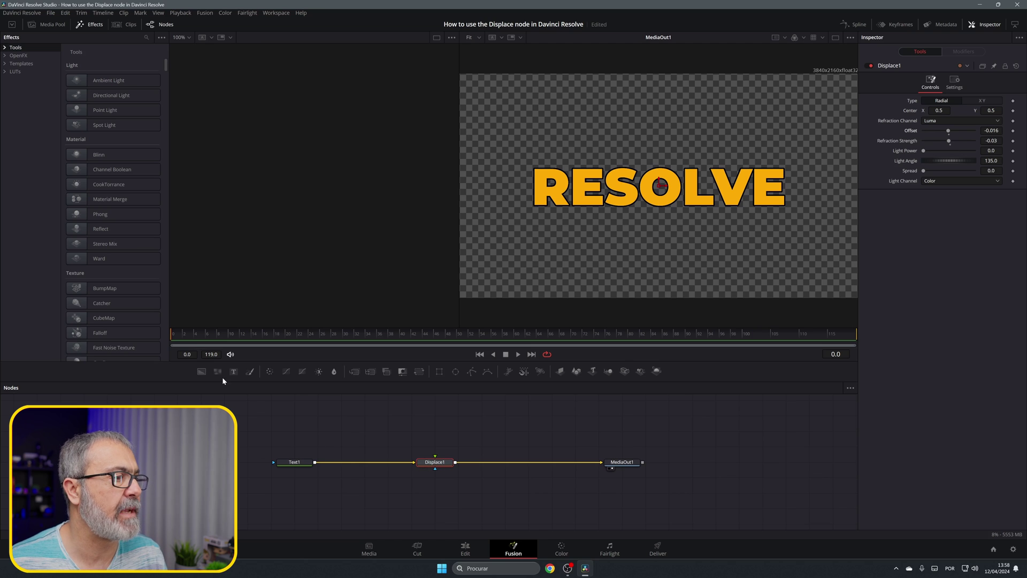
Feed a Fast Noise node into Displace1, view it in the left viewer, set scale 5.51, and save
drag(217, 374, 435, 461)
key(1)
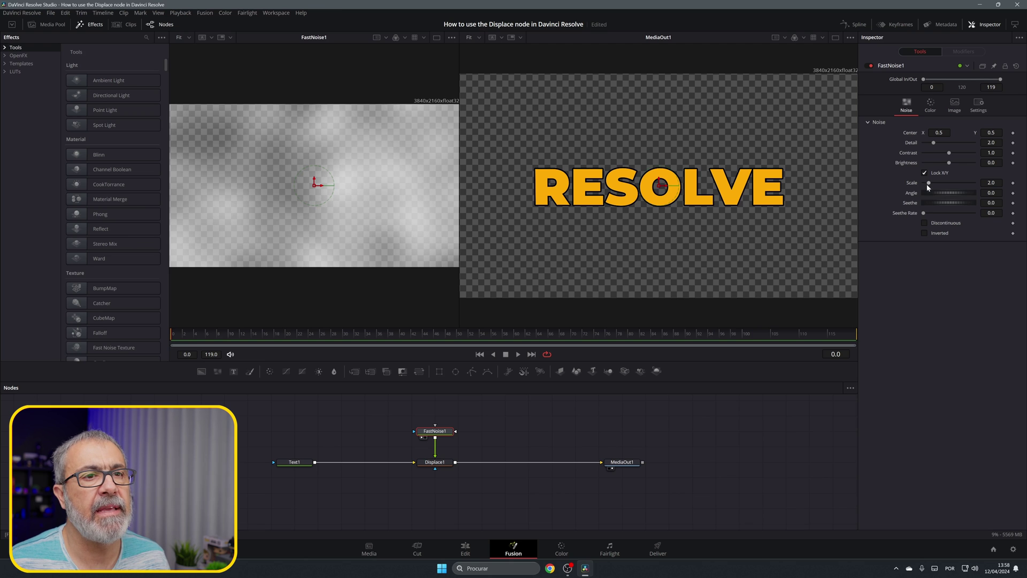
drag(929, 183, 943, 144)
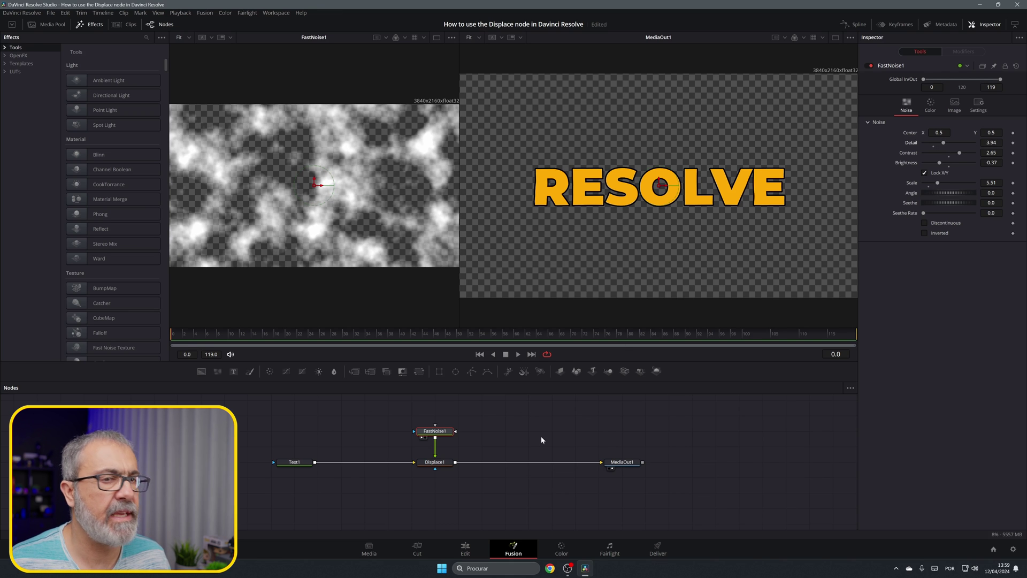
click(442, 461)
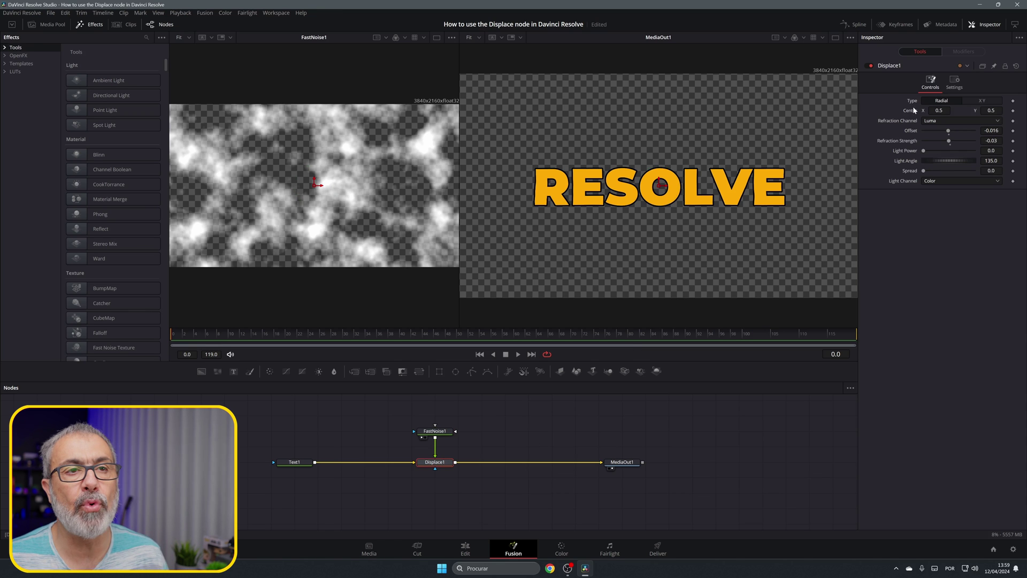
key(ctrl+s)
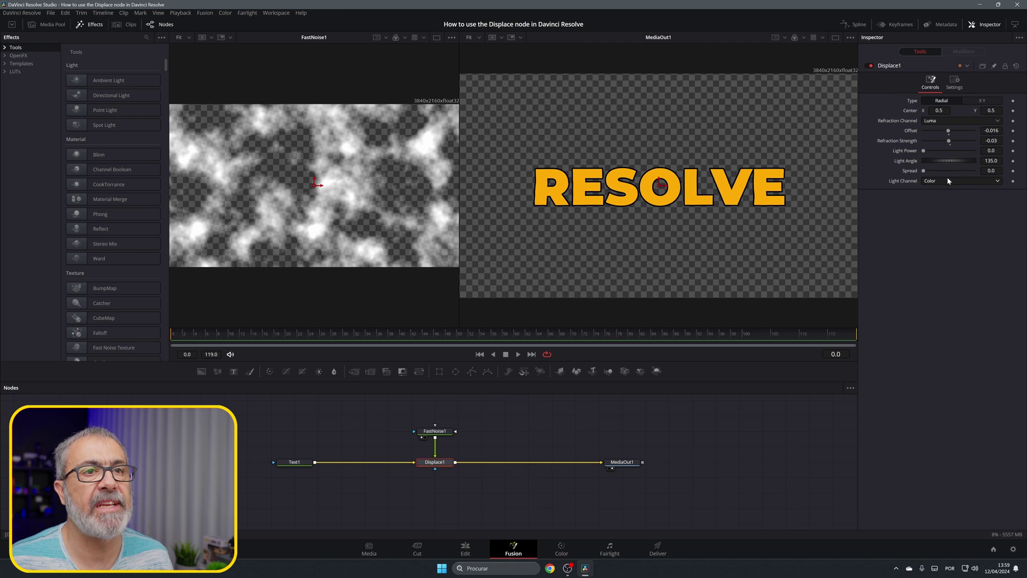
Test Displace1's offset, then switch it to XY mode using Red and Green channels
mouse_move(946, 132)
mouse_down()
mouse_move(954, 142)
mouse_move(941, 144)
mouse_move(955, 145)
mouse_move(943, 142)
mouse_up()
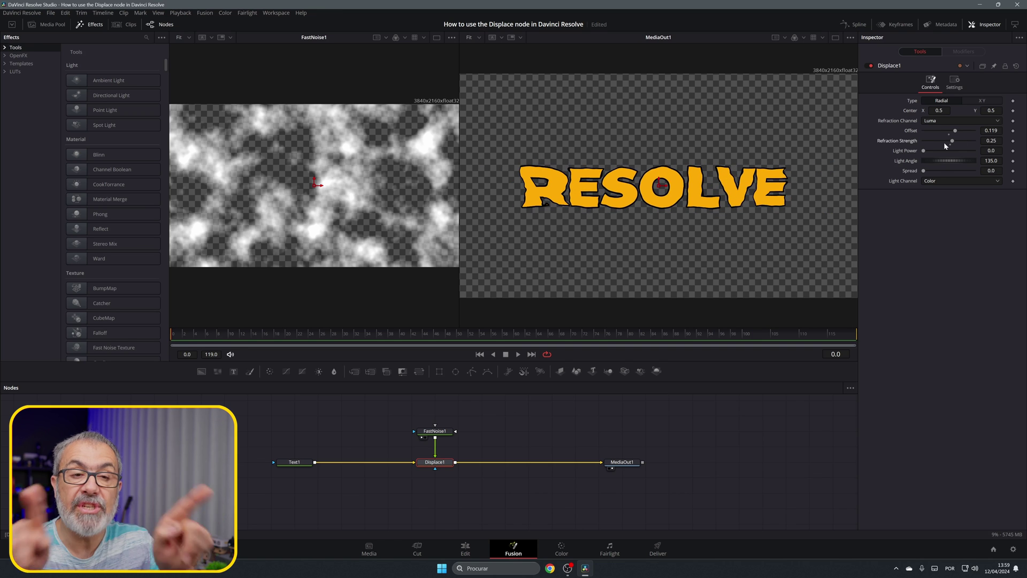
click(981, 100)
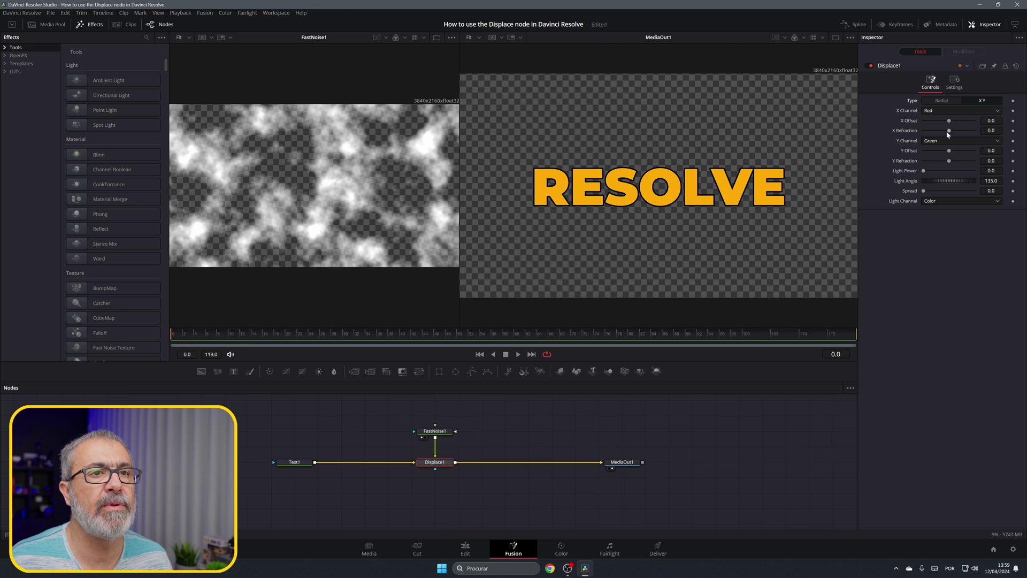
Set Displace1 X and Y Offset to -0.5, X Refraction 0.025 and Y Refraction 0.017
drag(949, 131, 952, 165)
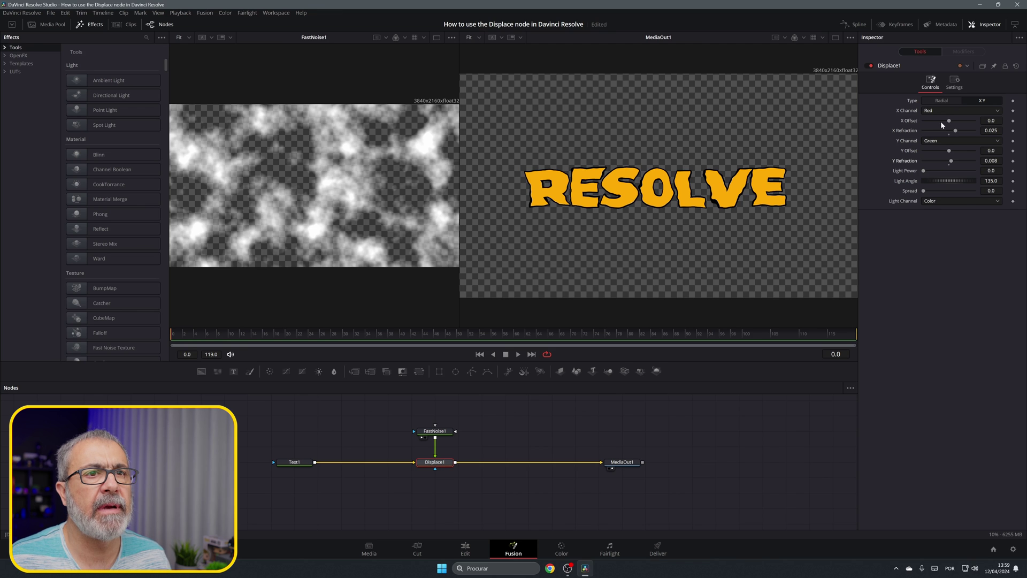
drag(950, 122, 913, 124)
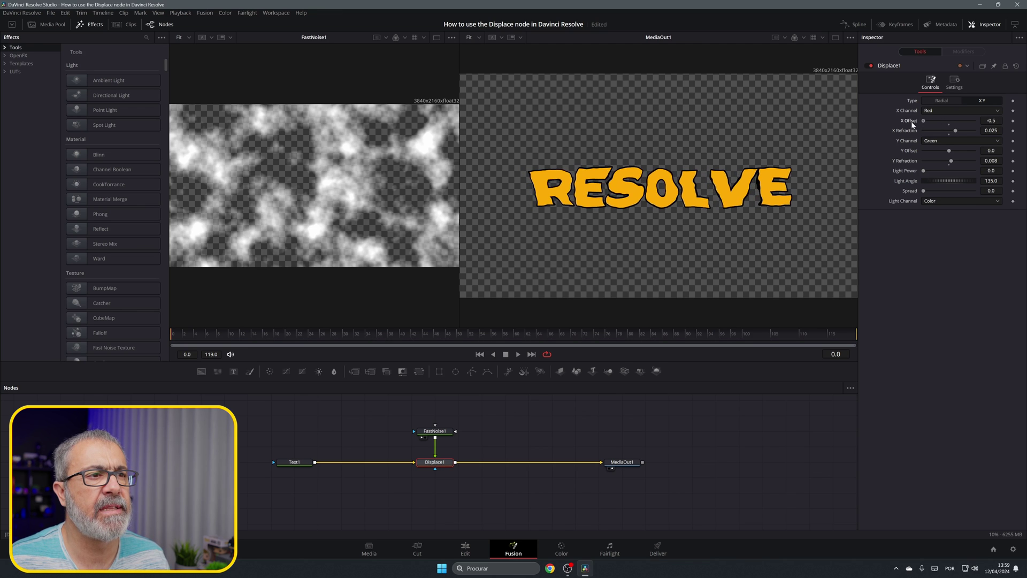
drag(950, 154, 909, 152)
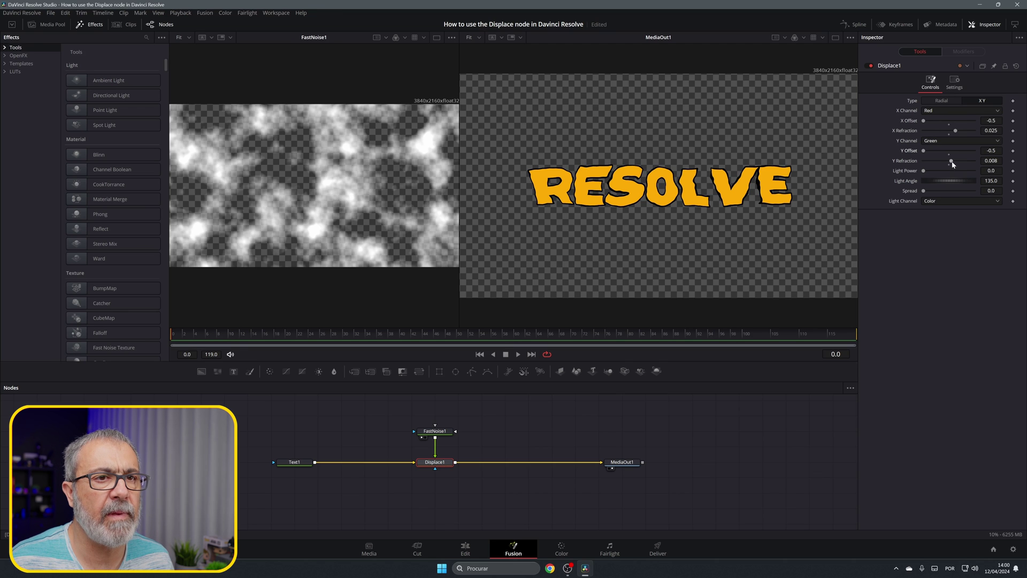
drag(953, 163, 955, 164)
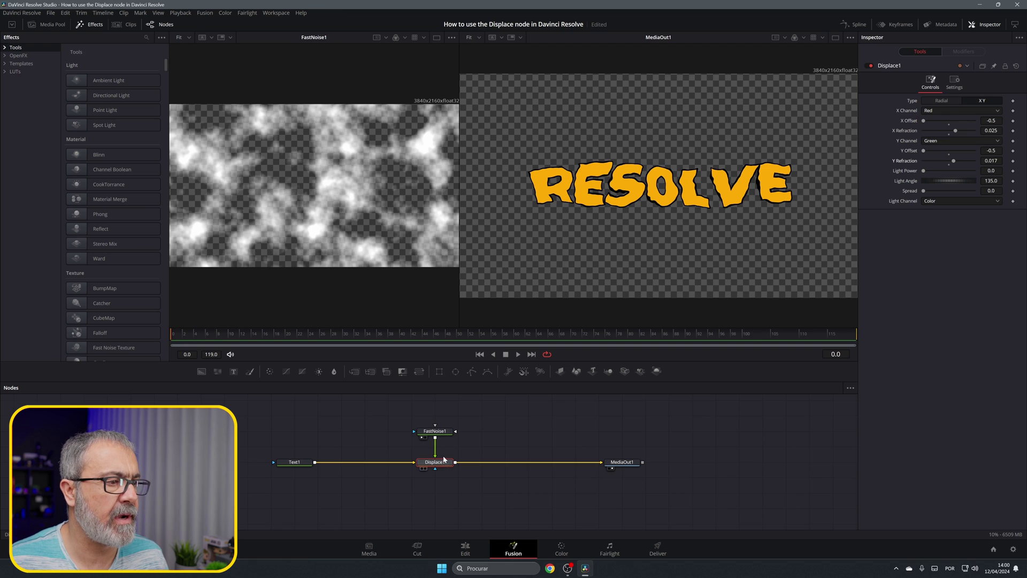
click(438, 431)
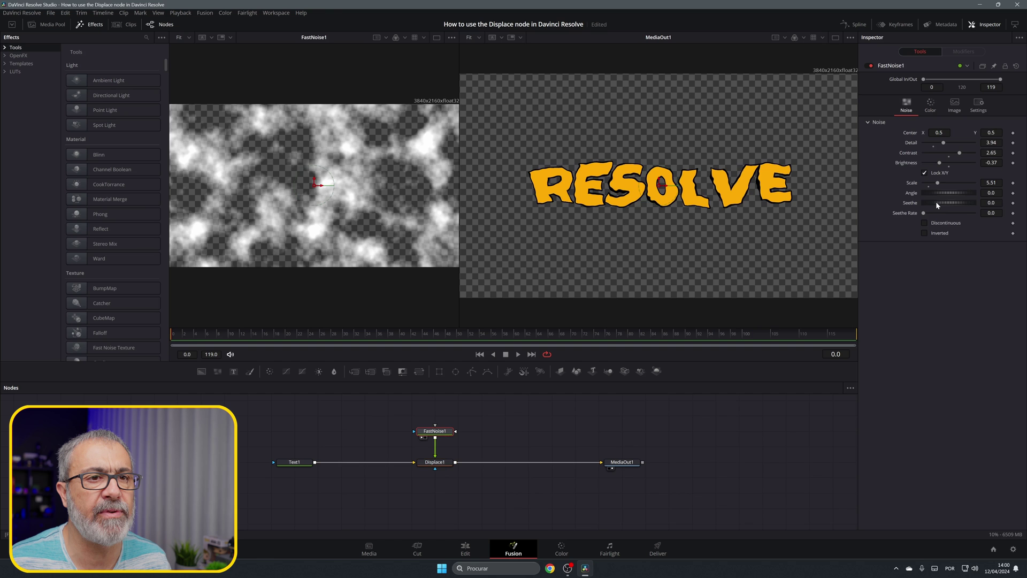
Tune FastNoise1's Seethe Rate to 0.252 while previewing the animated wobble in playback
drag(936, 201, 987, 202)
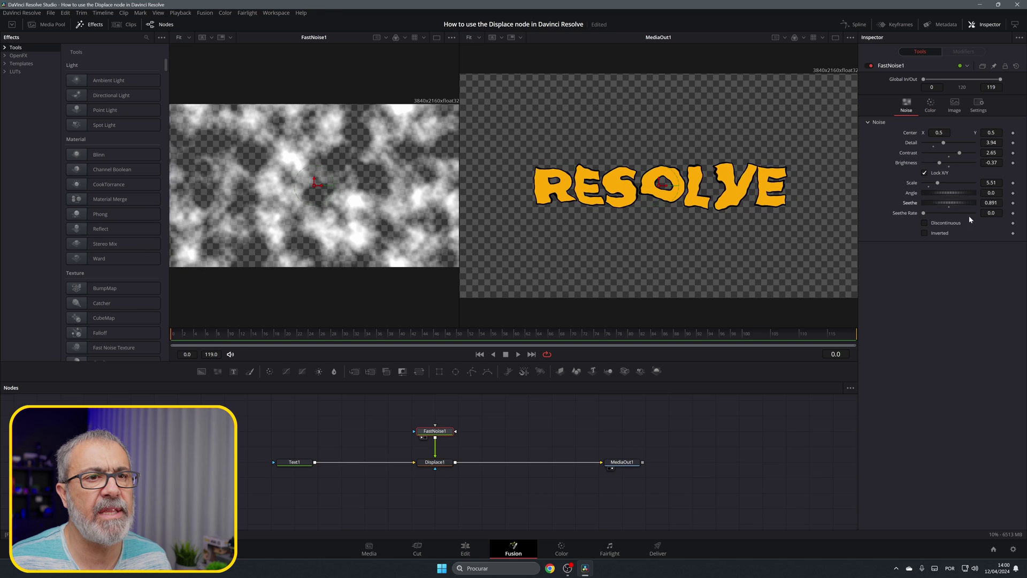
drag(929, 214, 955, 214)
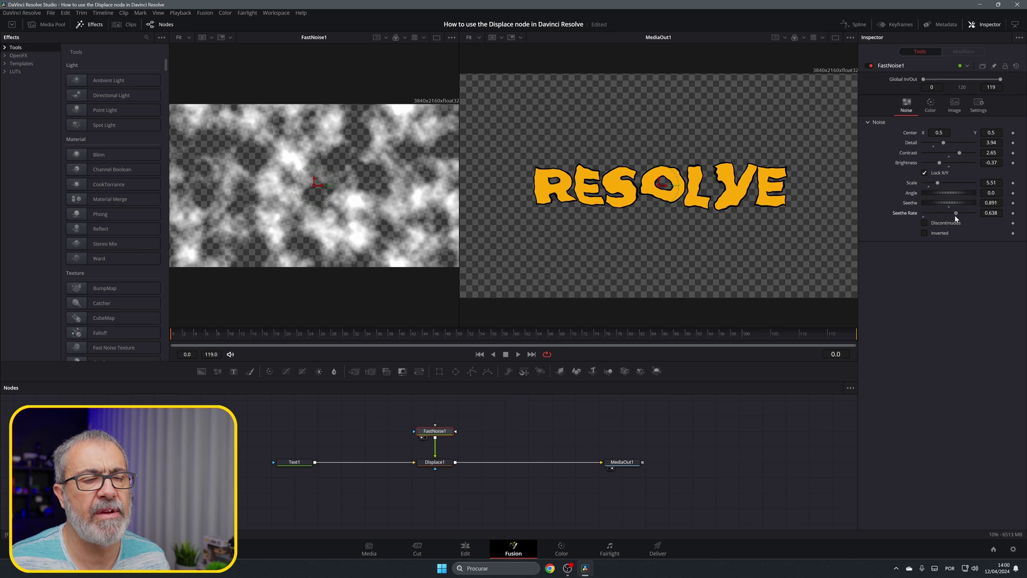
click(518, 355)
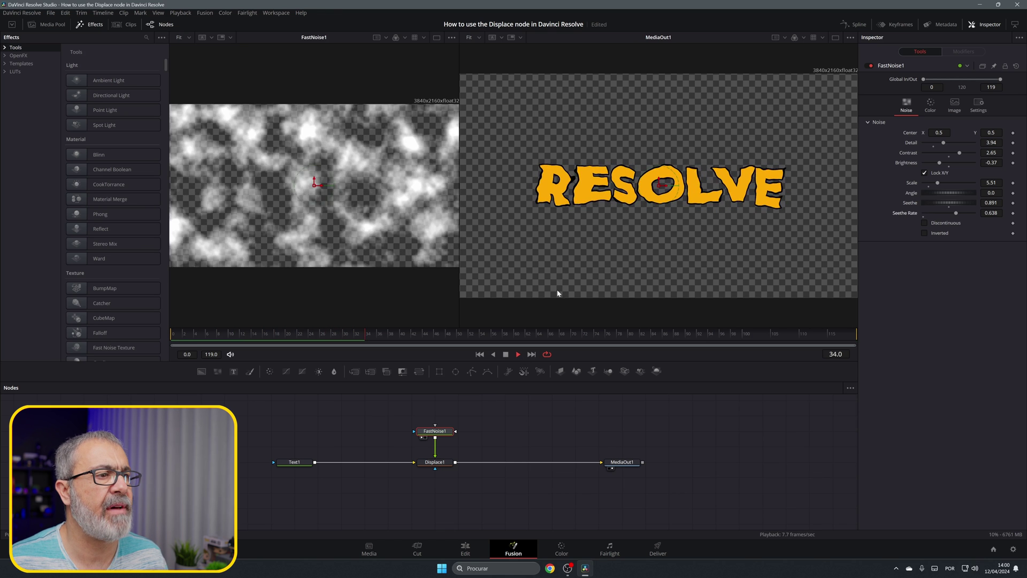
click(506, 355)
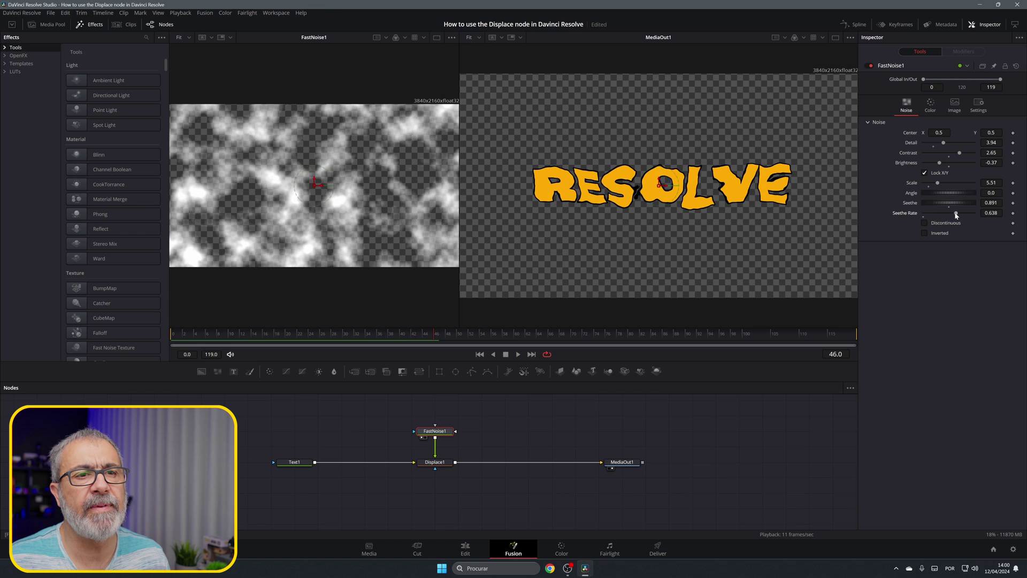
drag(956, 215, 937, 214)
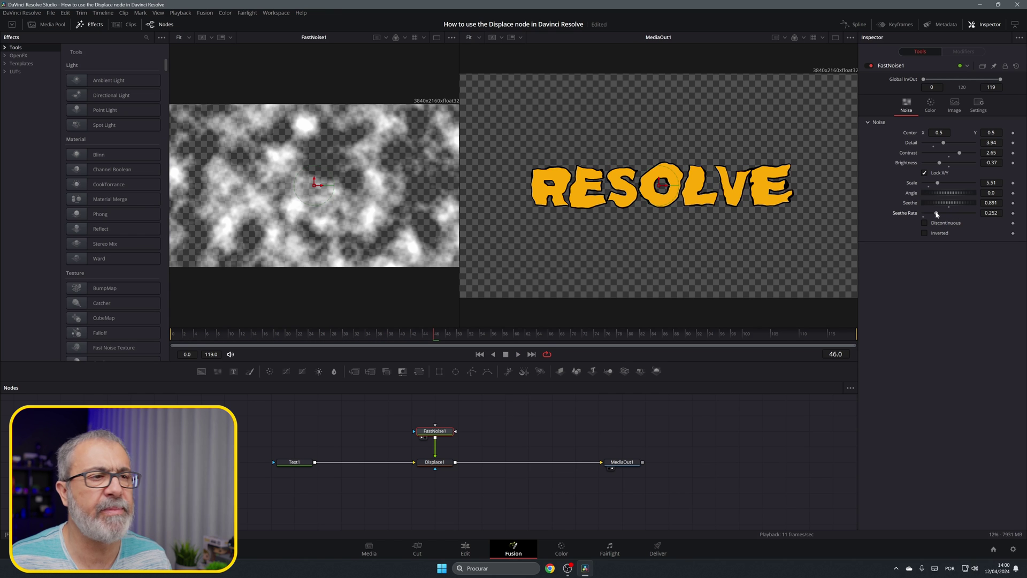
click(516, 354)
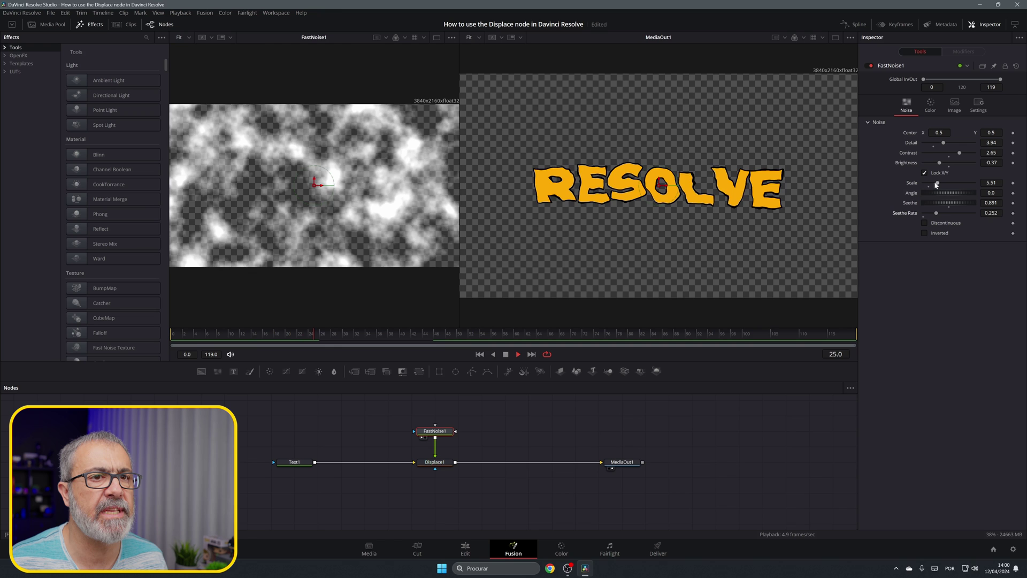
Adjust FastNoise1 to Scale 5.67, Contrast 2.02 and Brightness -0.11 for a milder wobble
drag(936, 185, 934, 185)
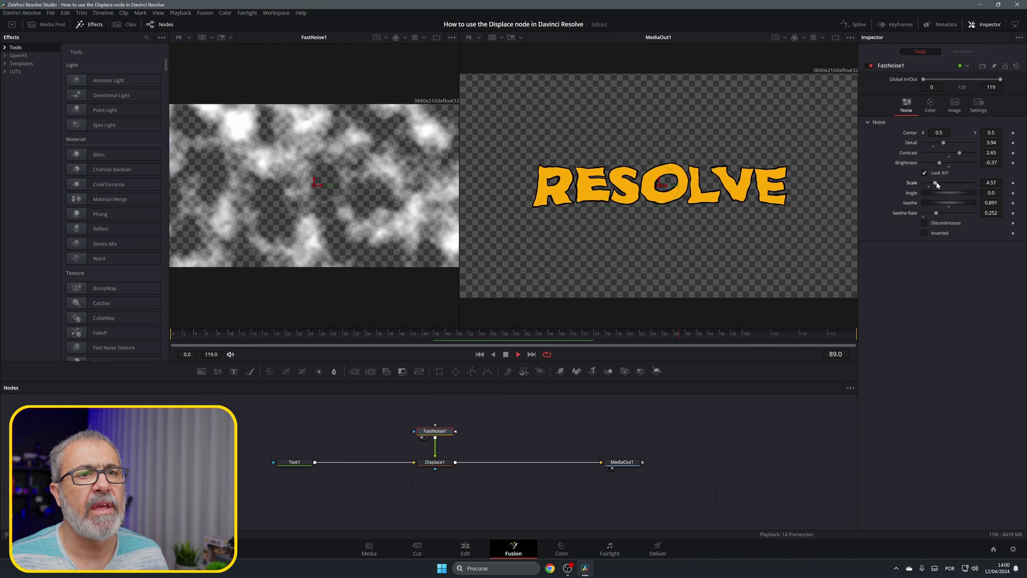
drag(941, 186, 955, 184)
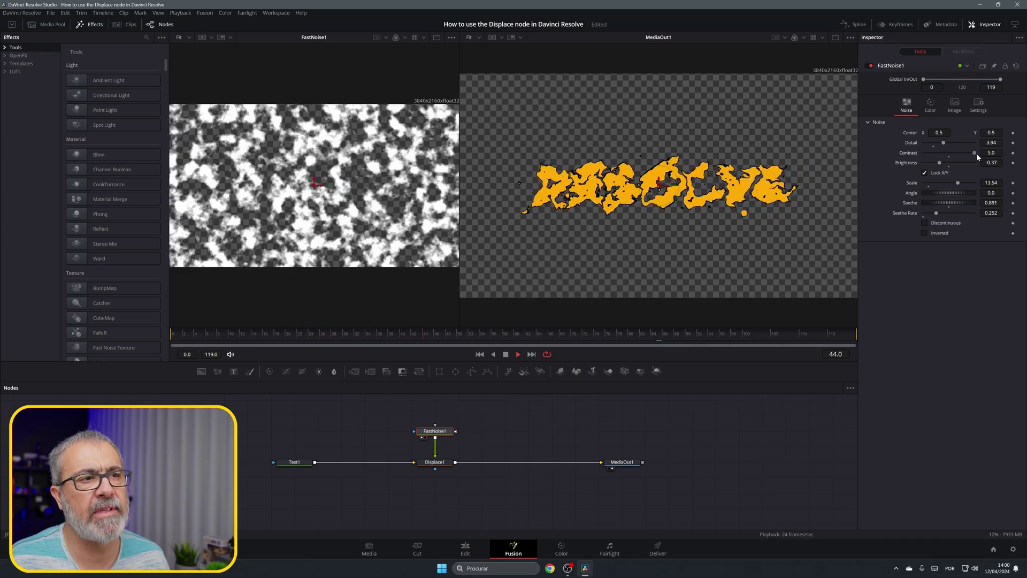
drag(940, 163, 928, 164)
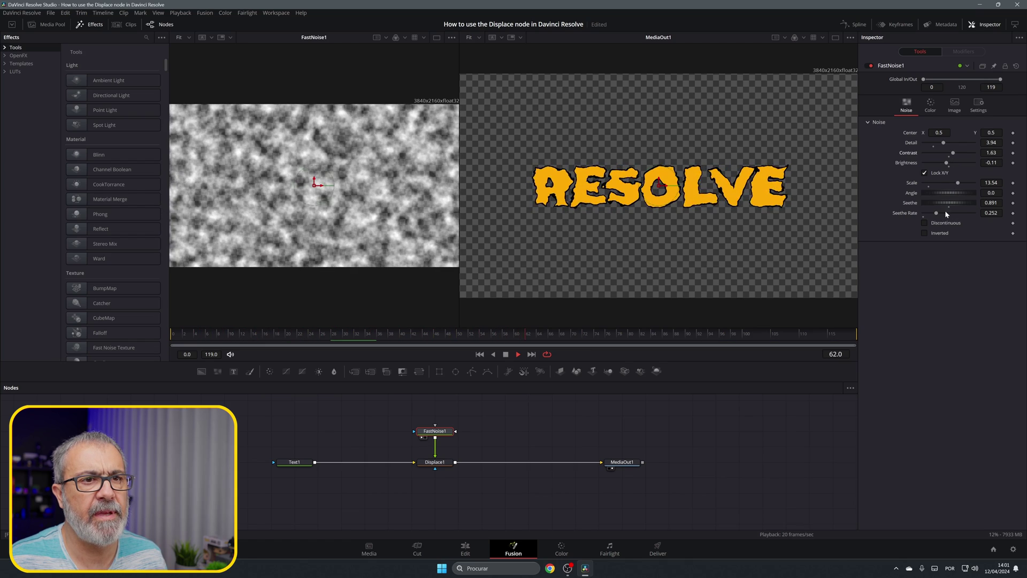
drag(952, 183, 947, 183)
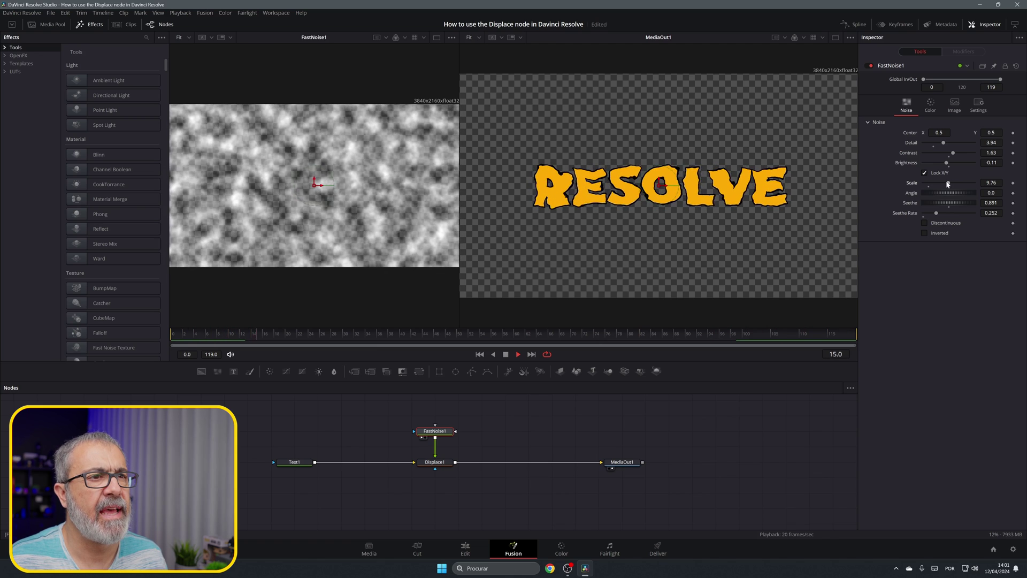
drag(955, 154, 939, 185)
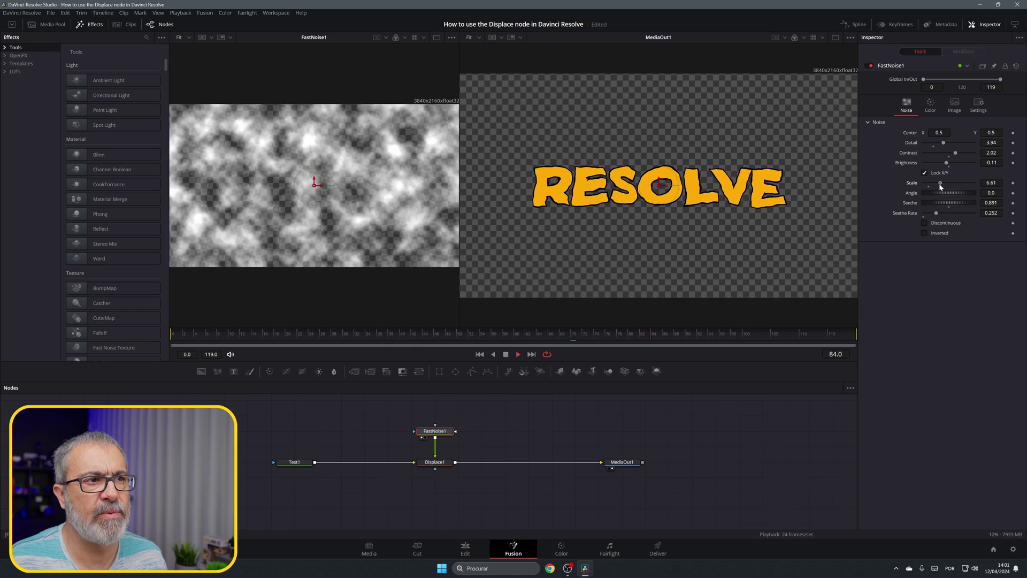
drag(939, 186, 937, 186)
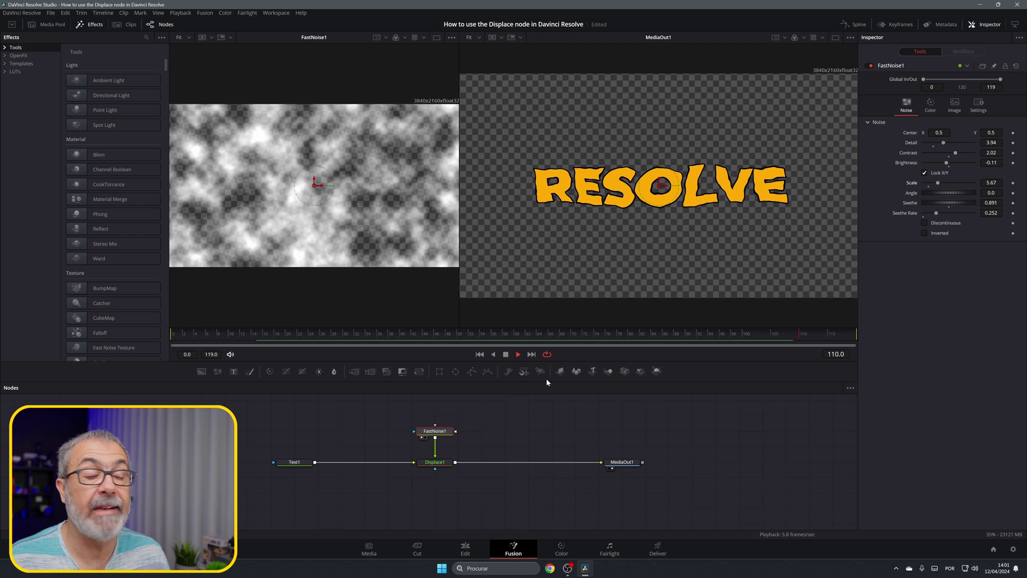
Insert a Soft Glow node after Displace1 using the tool search
click(441, 463)
key(shift+space)
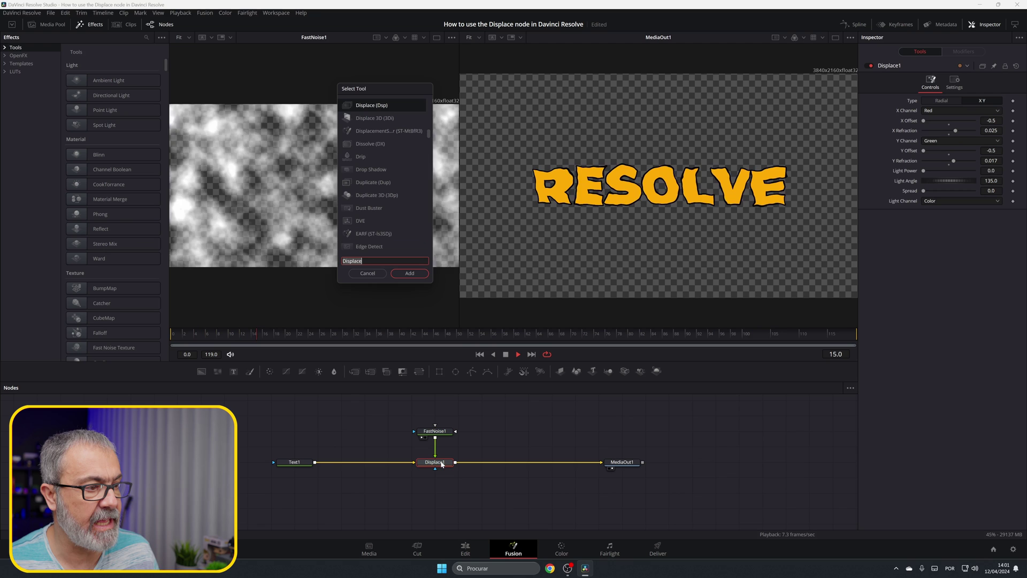
text(soft)
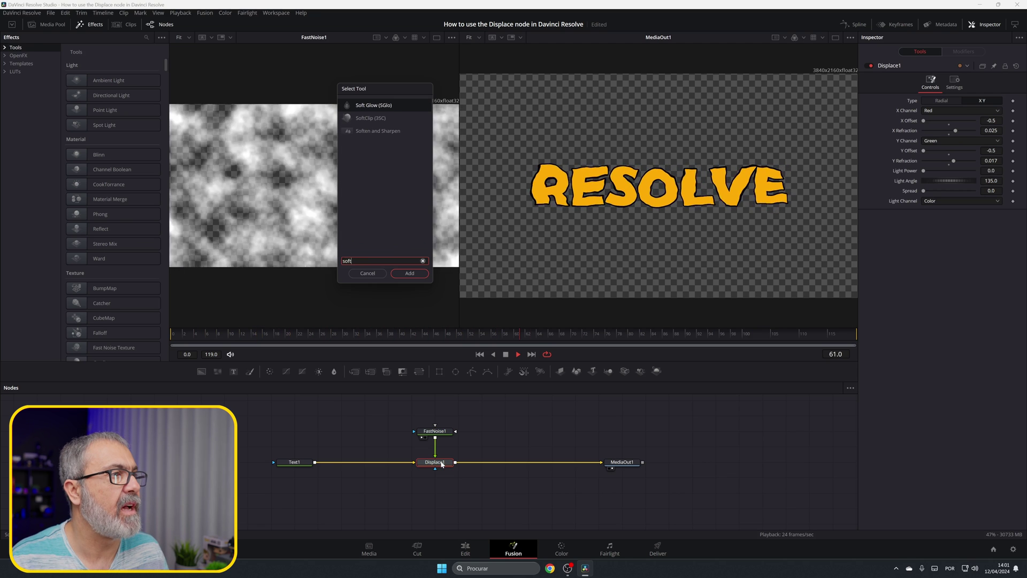
click(394, 105)
click(410, 273)
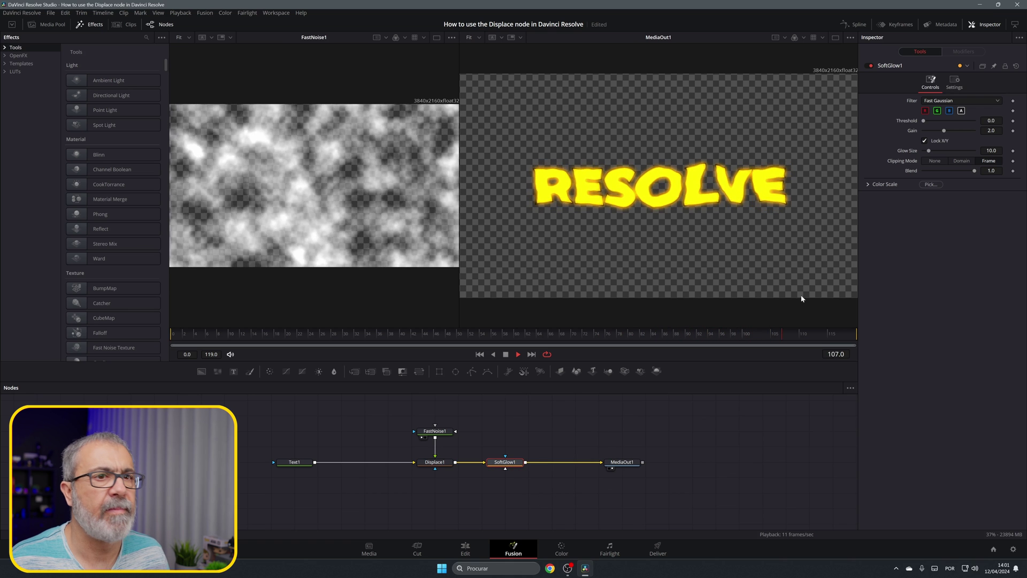
Set the Soft Glow to Glow Size 13.4, Threshold 0.047 and Blend 0.732
mouse_move(934, 154)
mouse_down()
mouse_move(949, 152)
mouse_move(933, 155)
mouse_up()
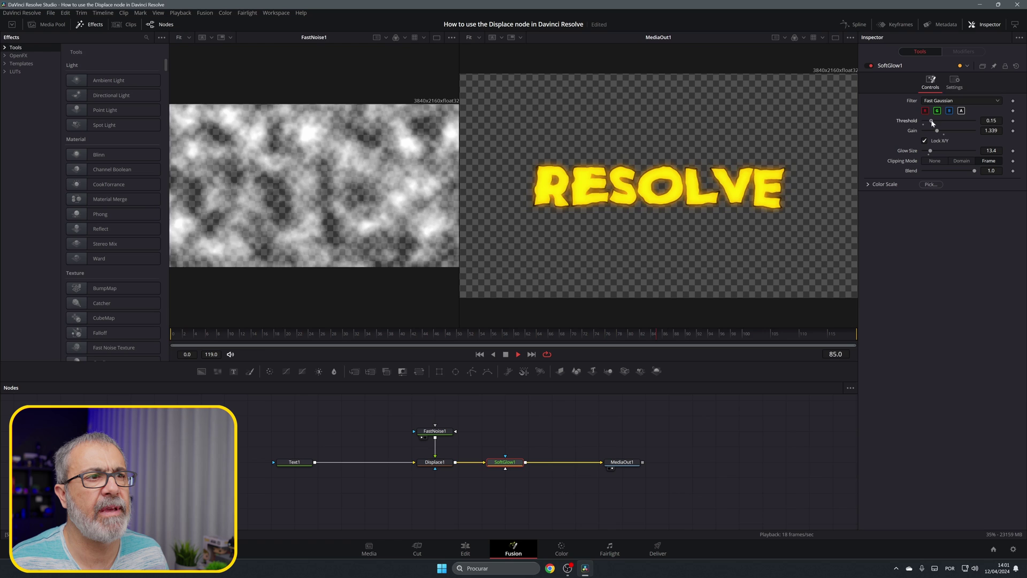
drag(956, 123, 925, 124)
click(868, 184)
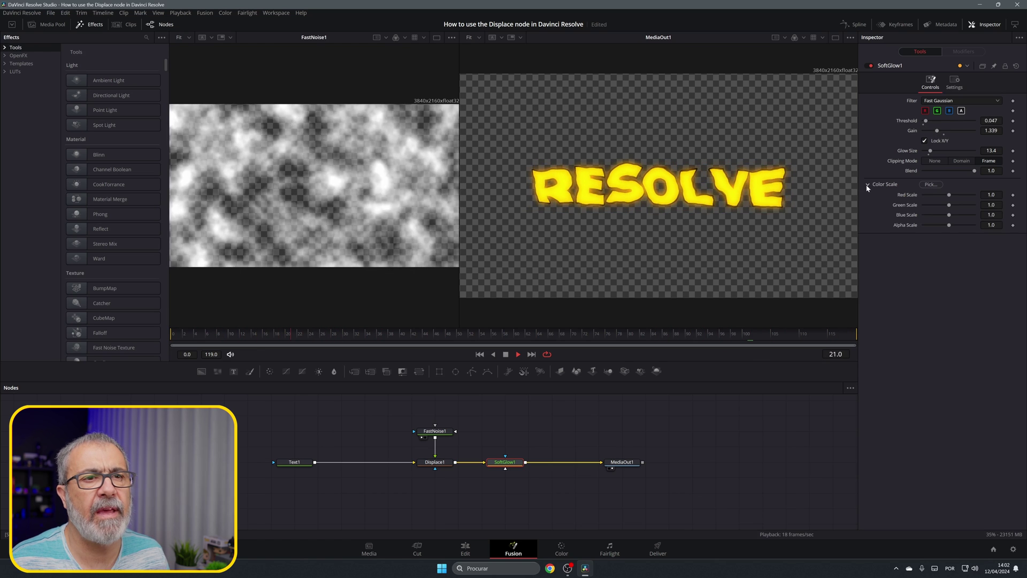
click(867, 184)
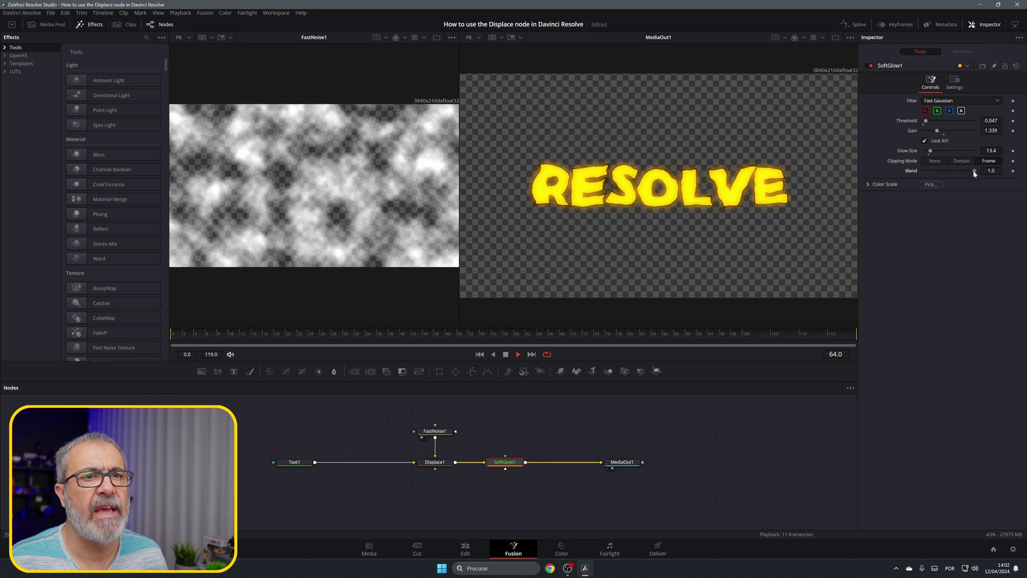
mouse_move(974, 171)
mouse_down()
mouse_move(952, 170)
mouse_move(961, 172)
mouse_up()
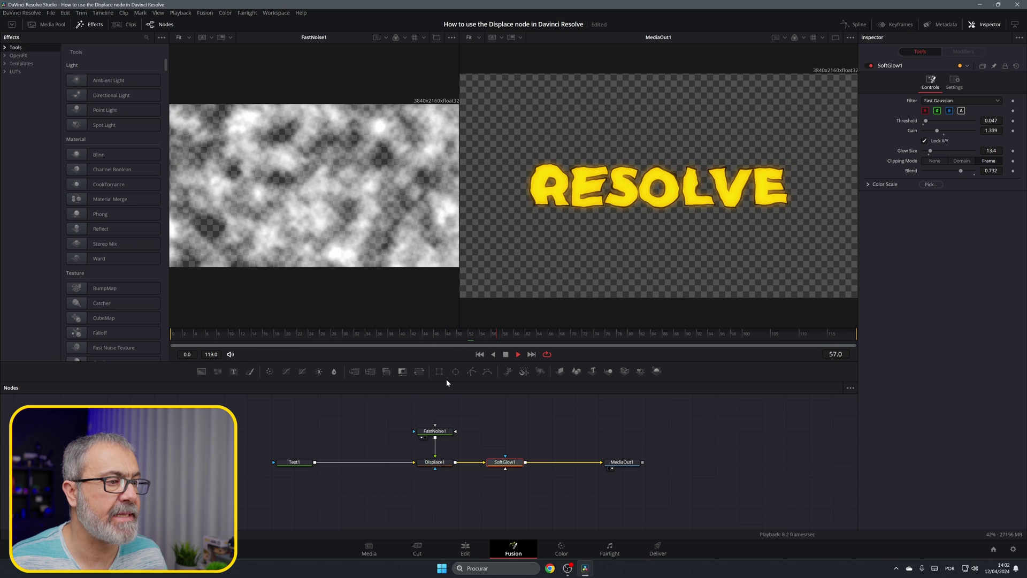
Attach a Rectangle mask to SoftGlow1 with Width 0.638 and Soft Edge 0.0504
drag(438, 371, 505, 455)
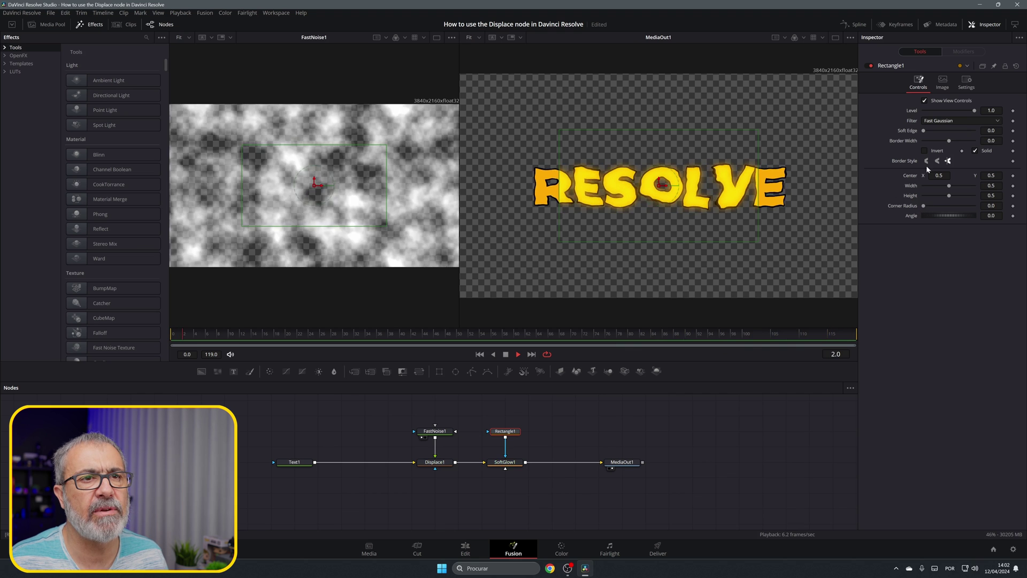
drag(955, 186, 929, 197)
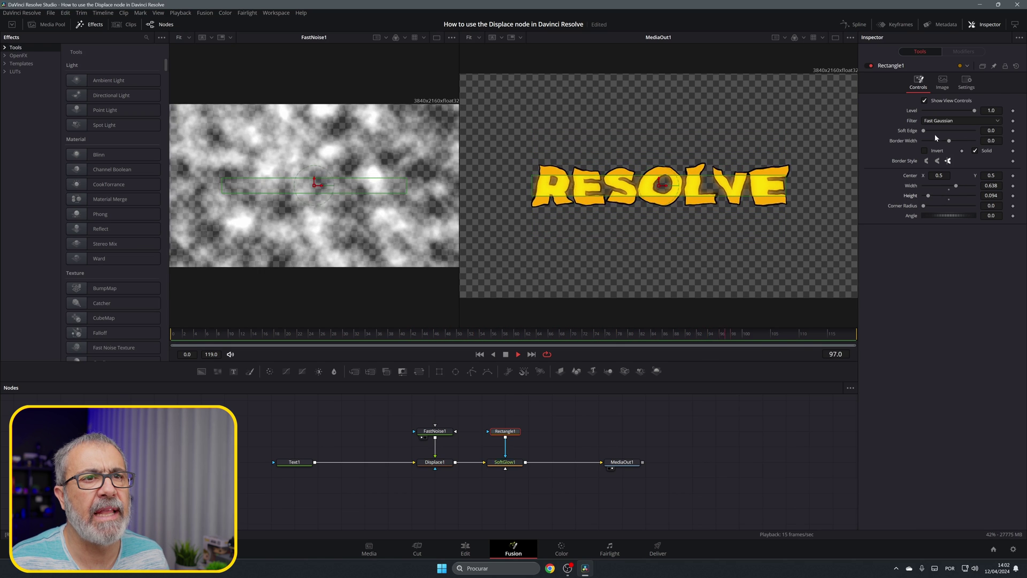
drag(924, 131, 937, 134)
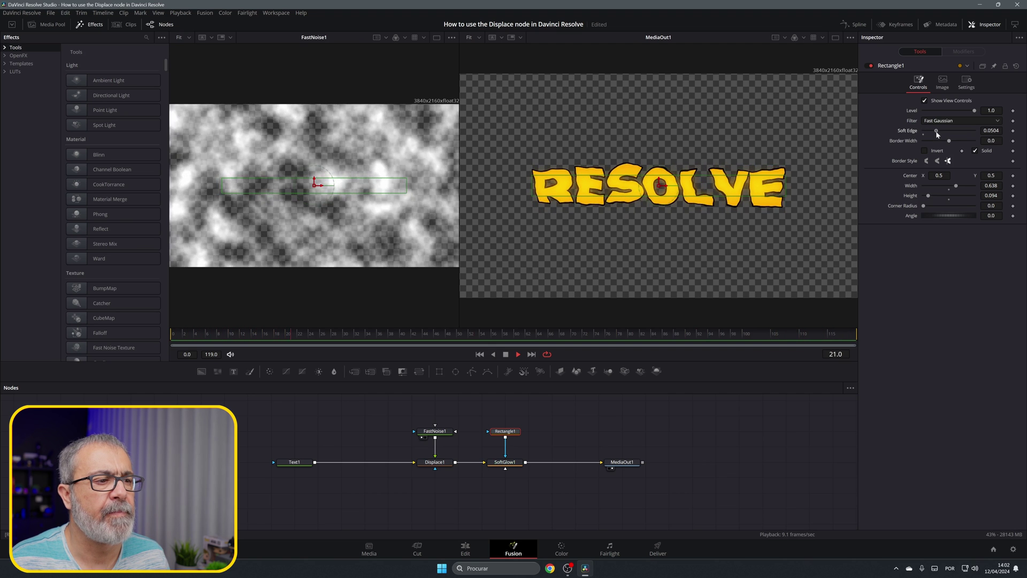
Raise the Soft Glow's Glow Size to 31.5 and invert the rectangle mask
click(504, 464)
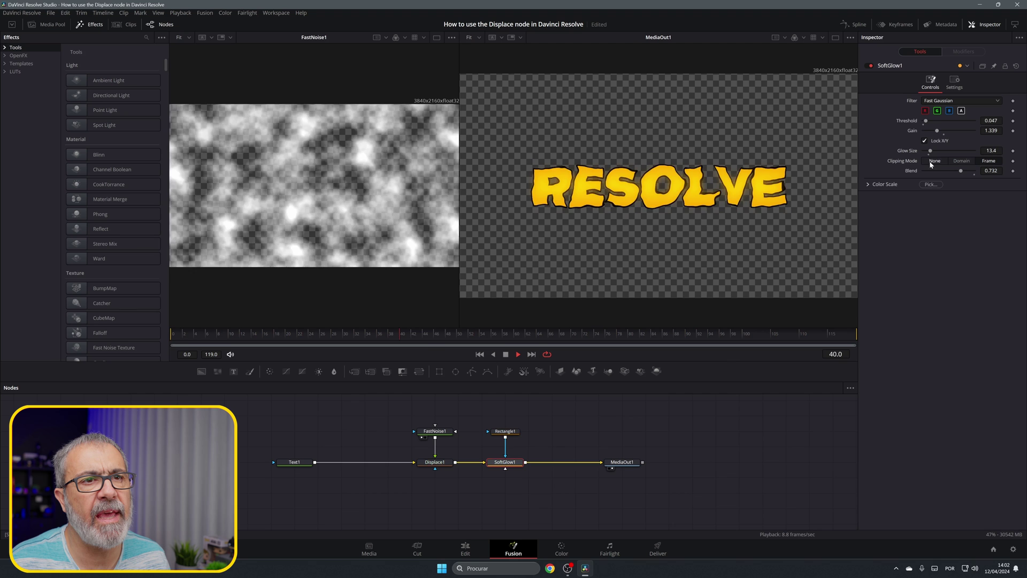
drag(931, 152, 943, 131)
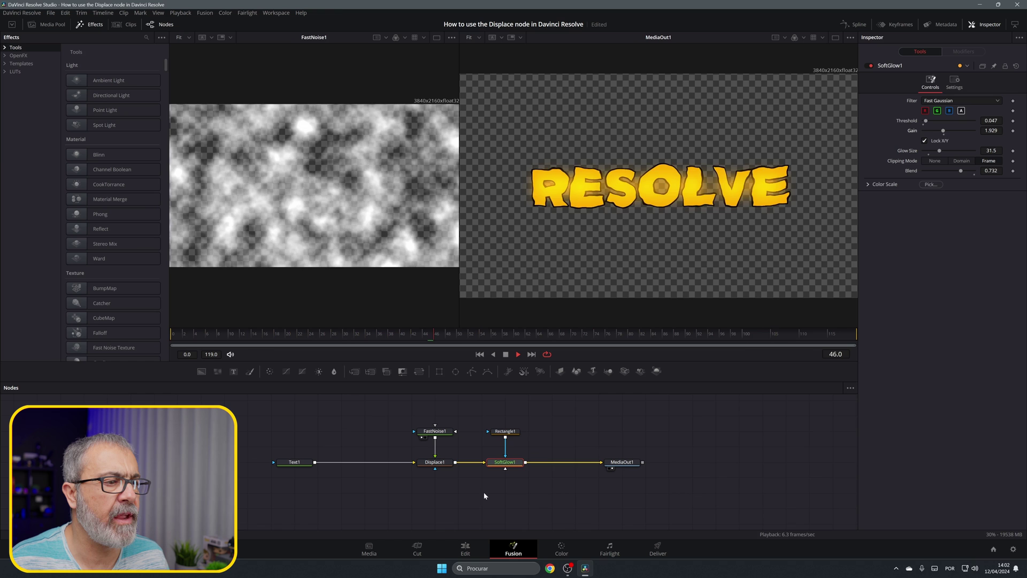
click(505, 431)
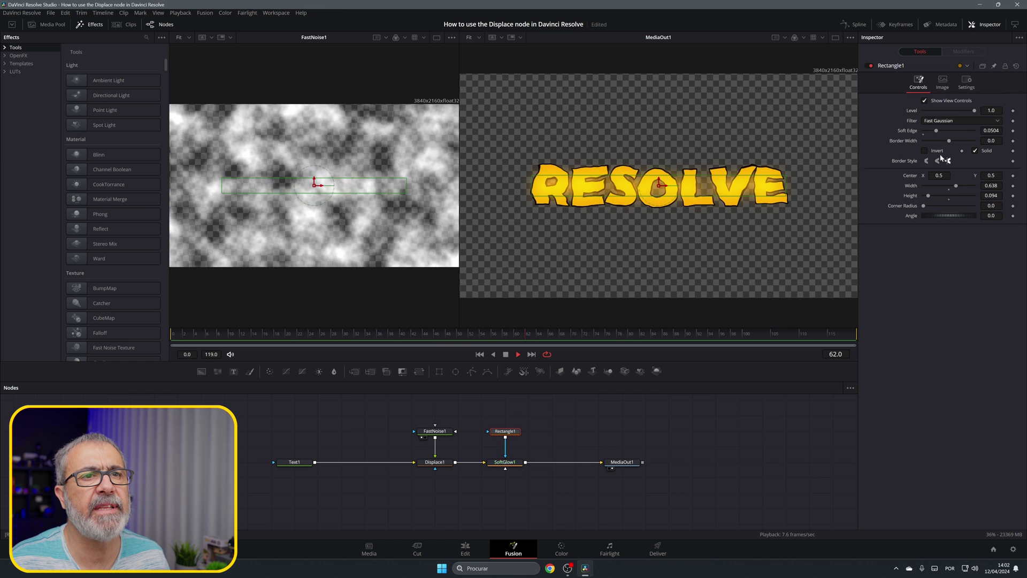
click(925, 151)
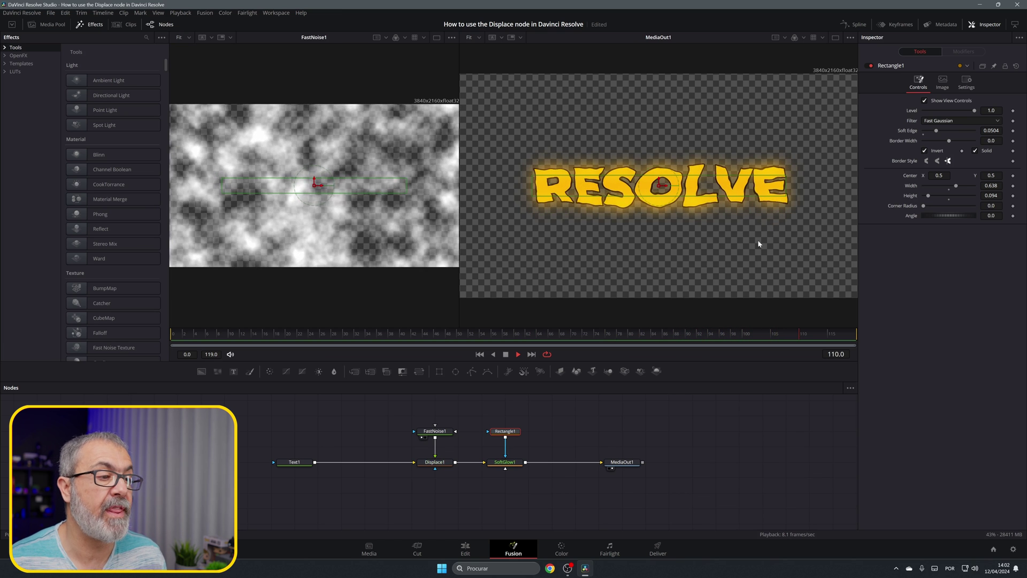
Select Displace1 to review its channel, offset and refraction settings in the Inspector
click(436, 463)
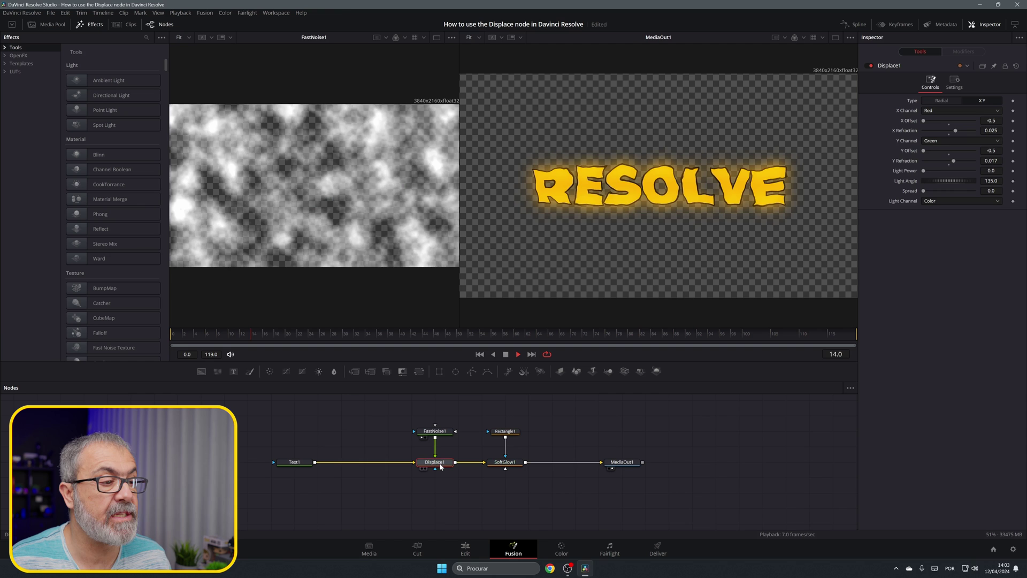